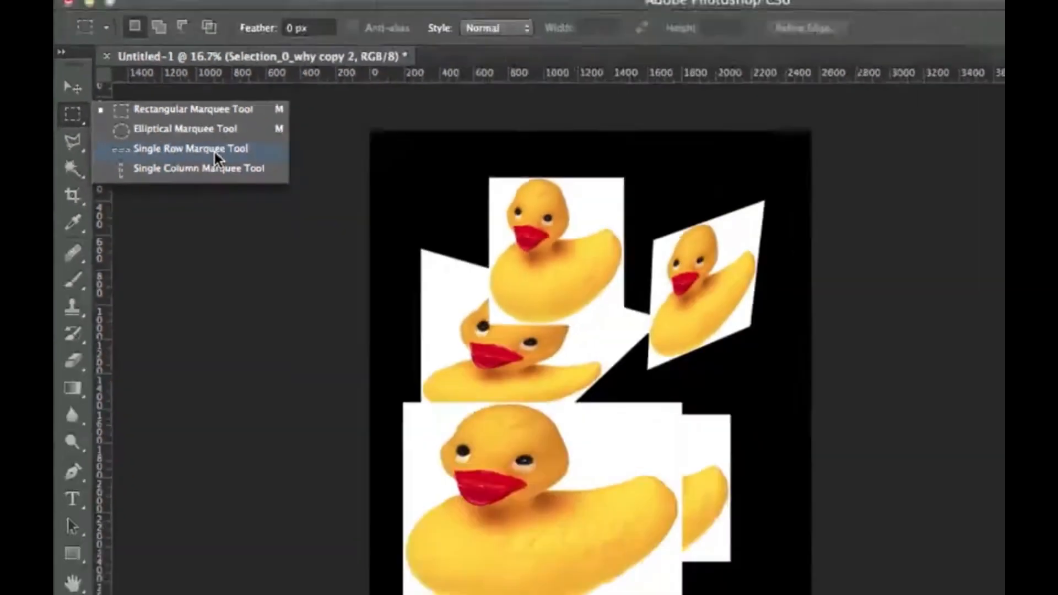
- Select a single row of pixels across the large duck with the Single Row Marquee tool, and clear that selection
click(471, 251)
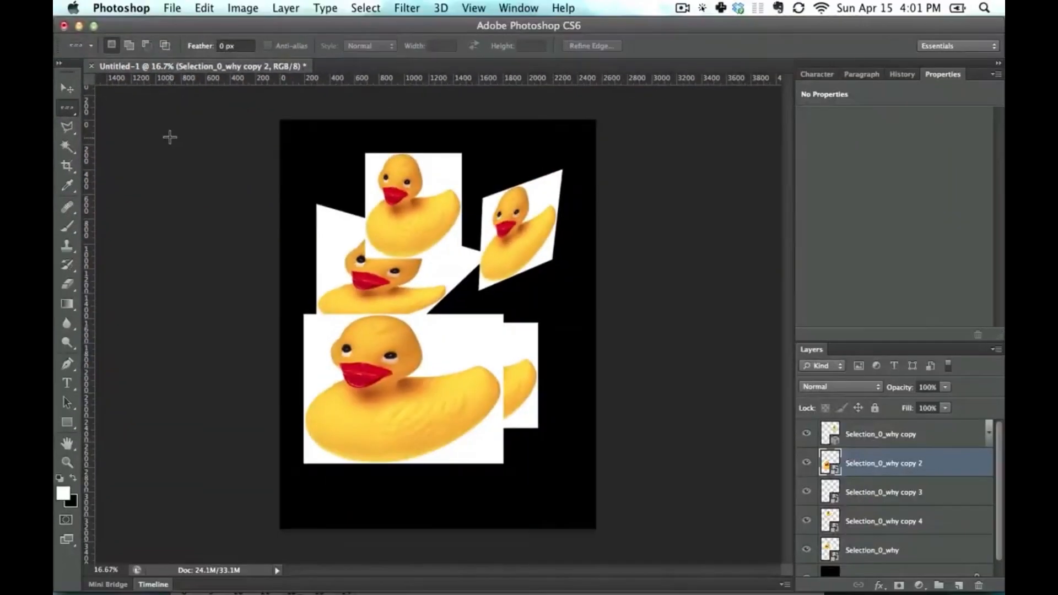
click(432, 375)
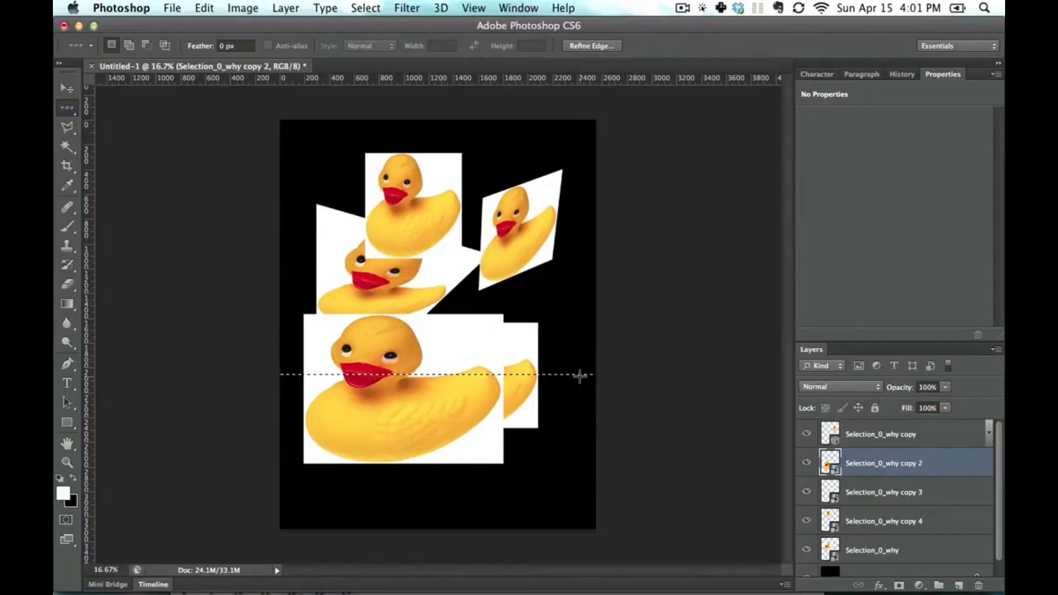
drag(66, 113, 126, 105)
click(306, 330)
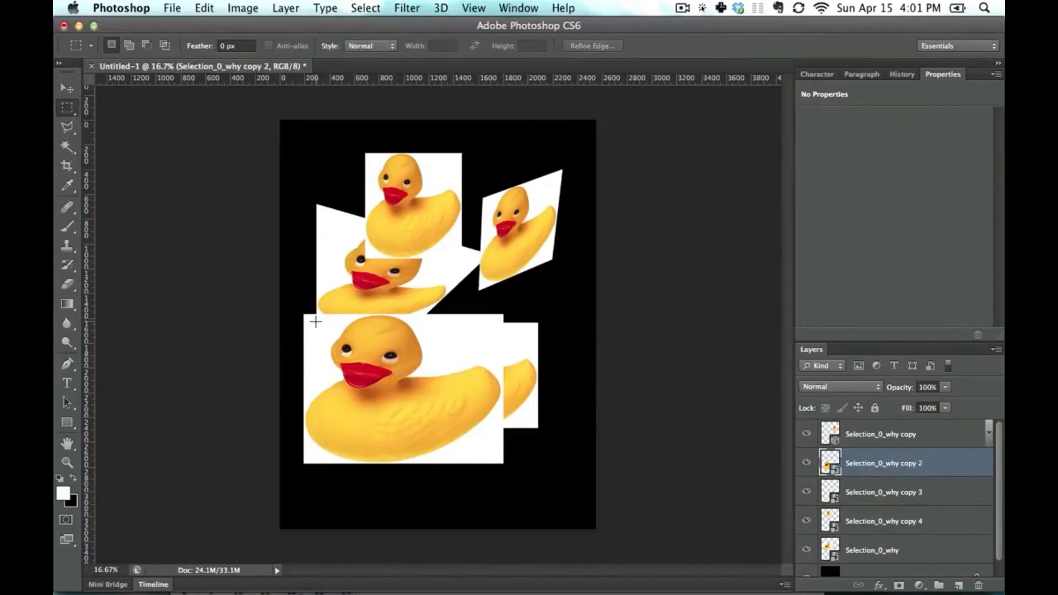
- Move the large duck slightly up and to the right, and rasterize its layer, Selection_0_why copy 2
key(v)
mouse_move(462, 401)
mouse_down()
mouse_move(471, 380)
mouse_move(458, 389)
mouse_move(475, 394)
mouse_up()
right_click(960, 464)
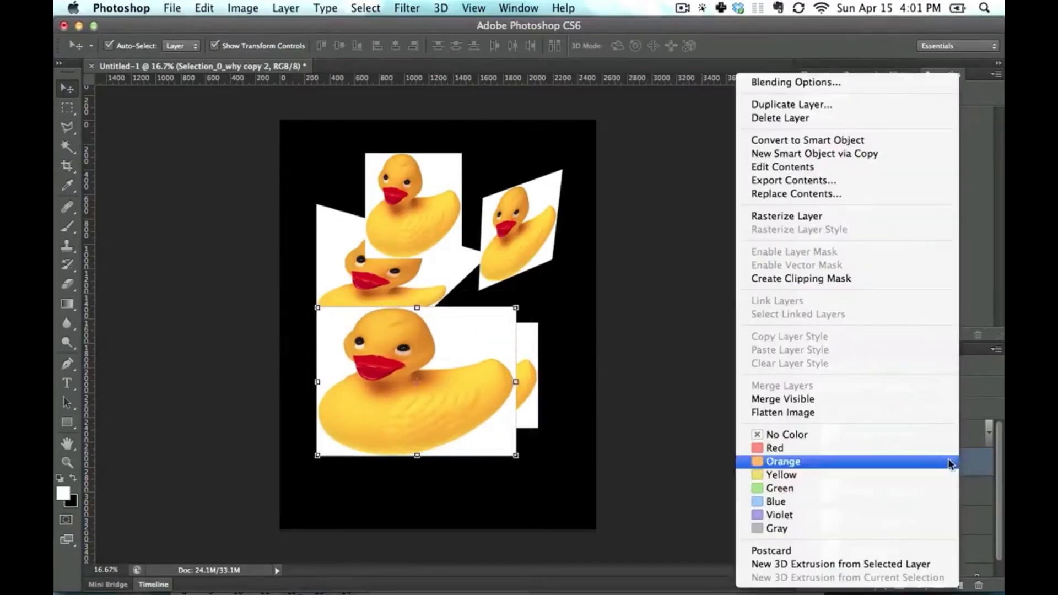
click(864, 216)
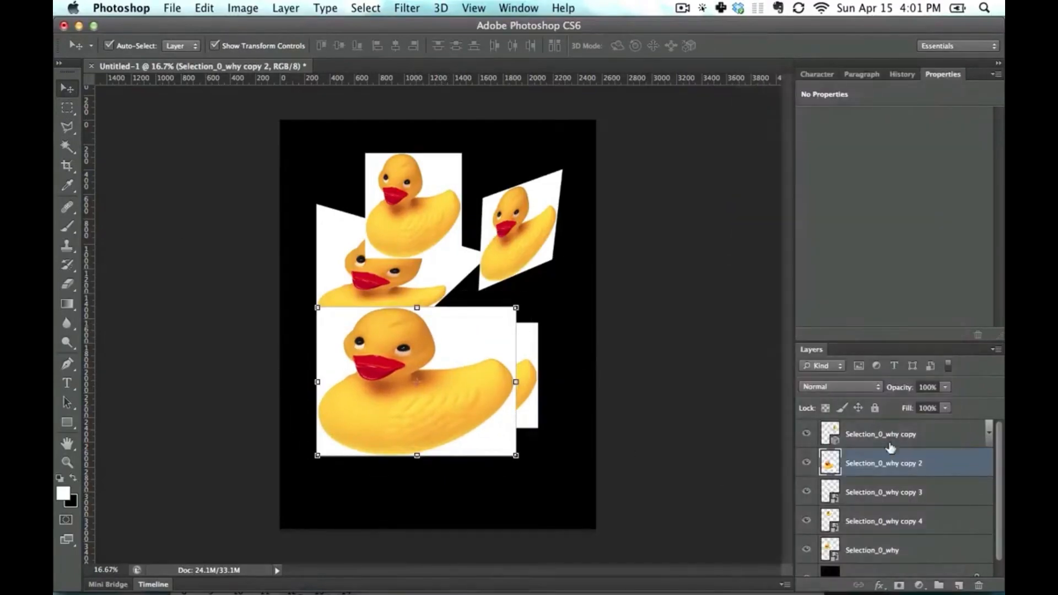
- Delete the other duck layers: Selection_0_why copy 3, copy 4, Selection_0_why and Selection_0_why copy
click(911, 492)
shift+click(904, 551)
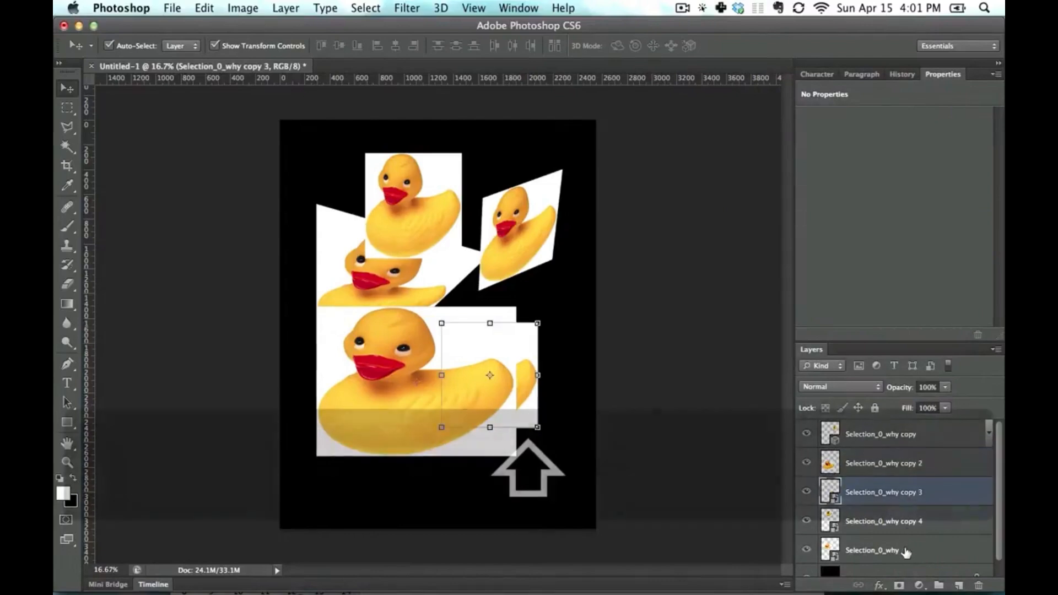
key(BackSpace)
click(939, 435)
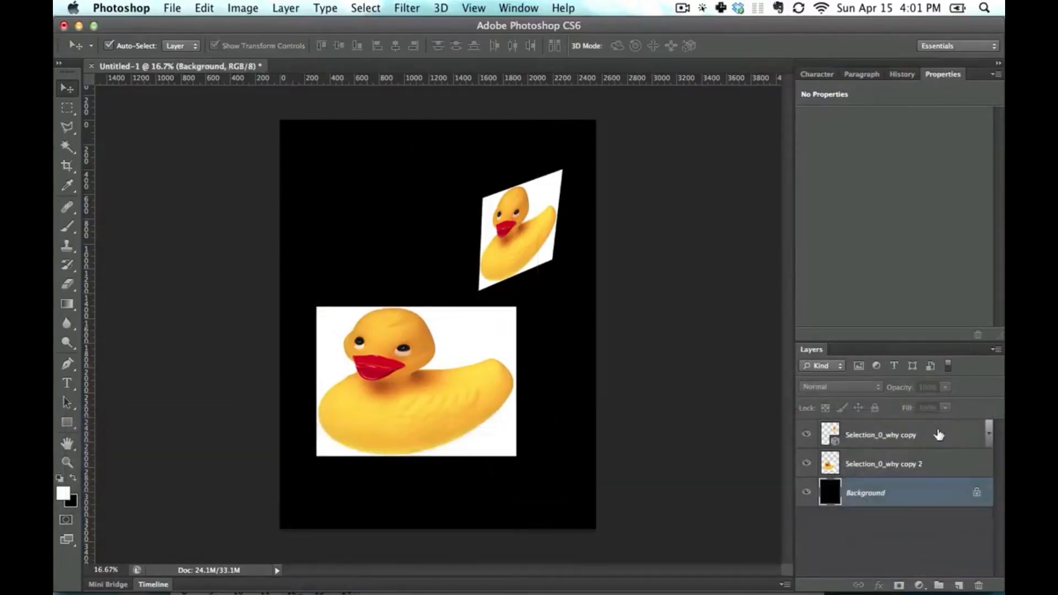
key(BackSpace)
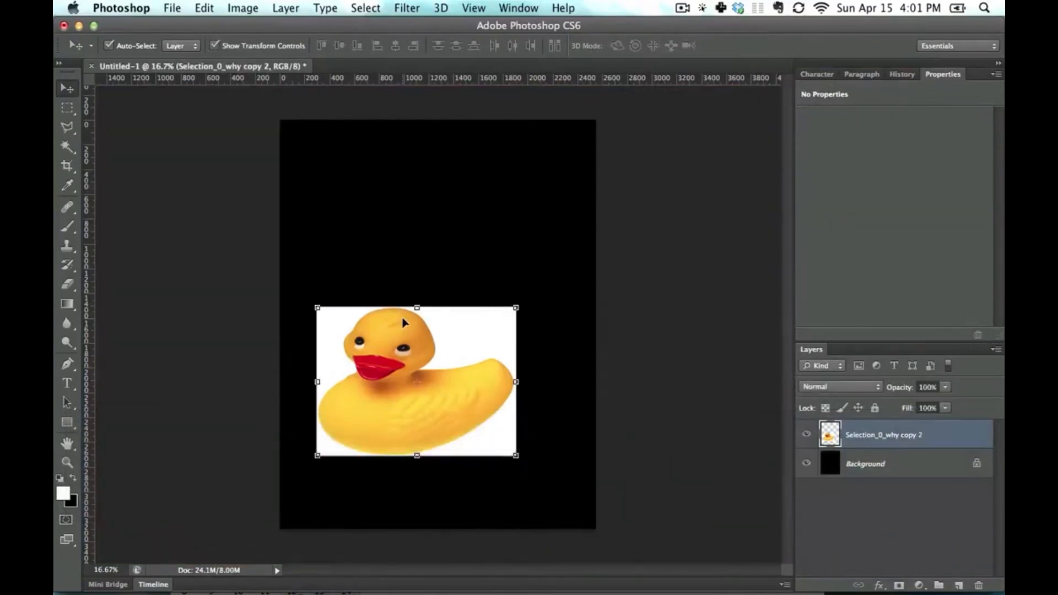
- Move the remaining duck up to the middle of the canvas and draw a rectangular marquee around its head
click(641, 269)
drag(433, 380, 442, 323)
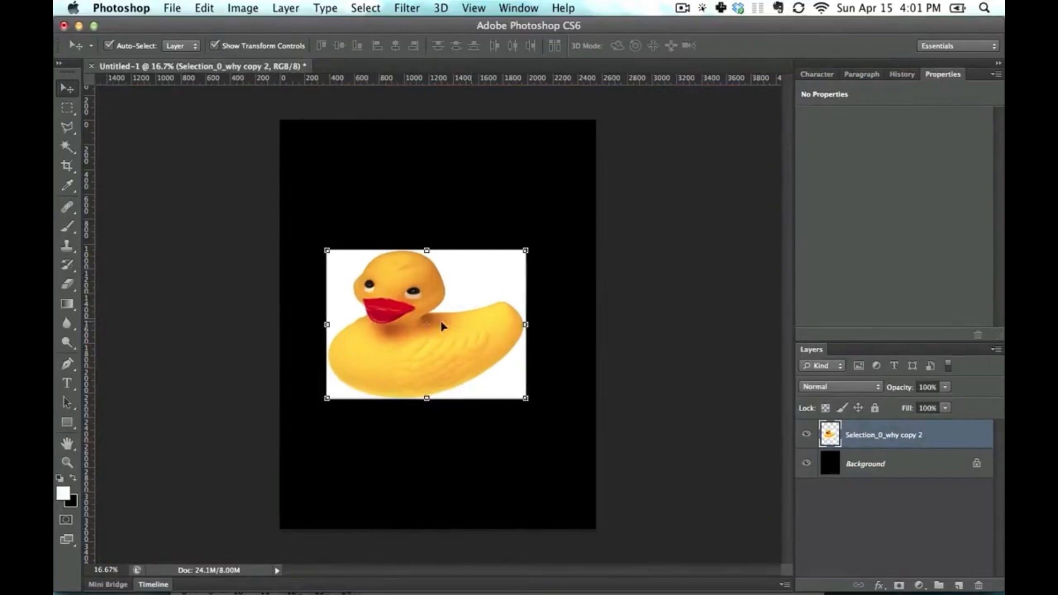
click(67, 108)
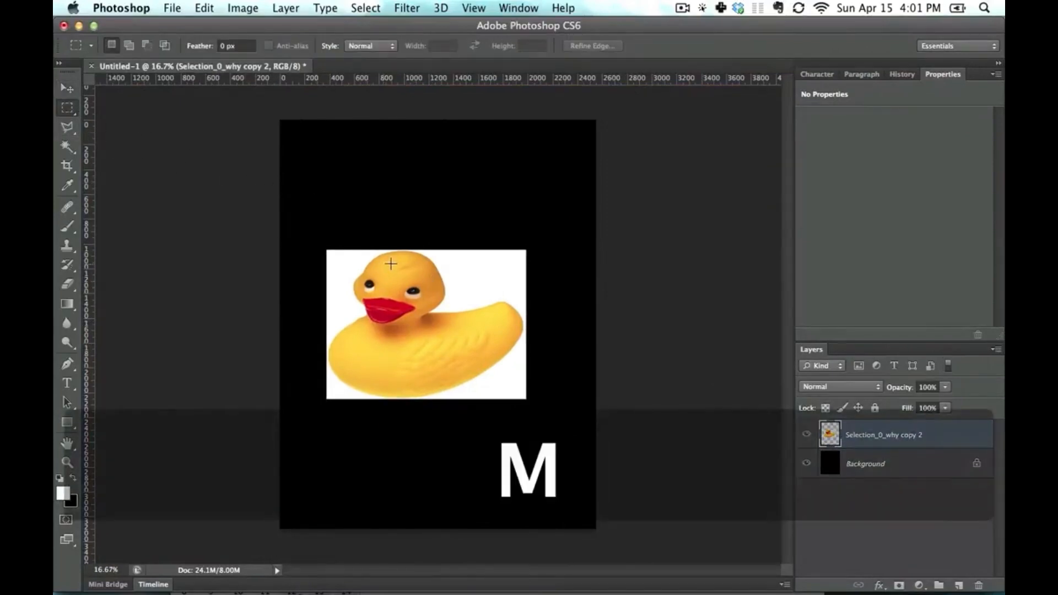
drag(351, 259, 453, 342)
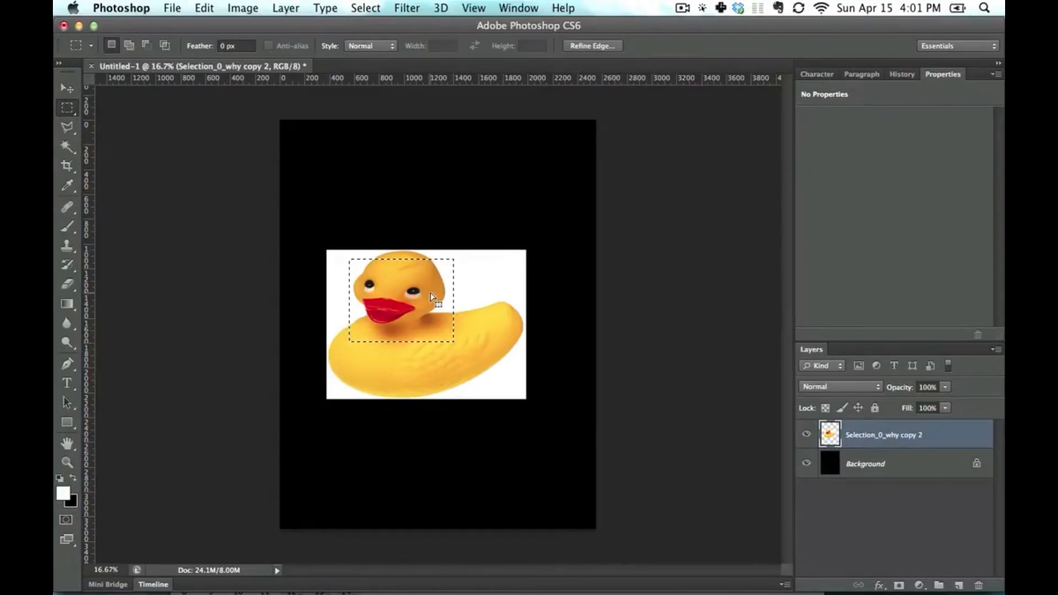
- Try moving the selected head area up out of the duck, and turn off Show Transform Controls
click(67, 88)
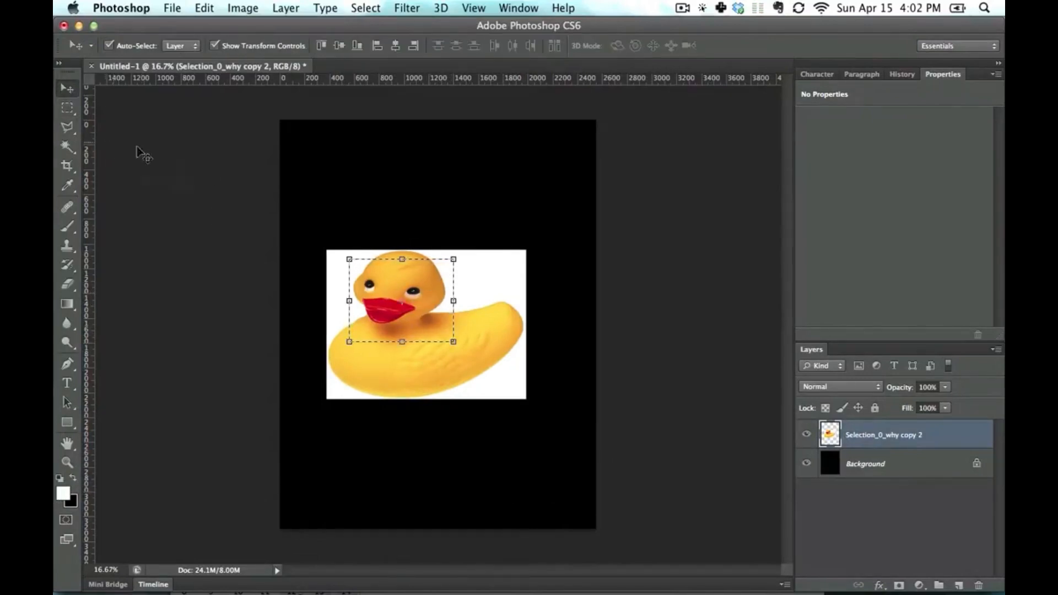
drag(394, 285, 398, 180)
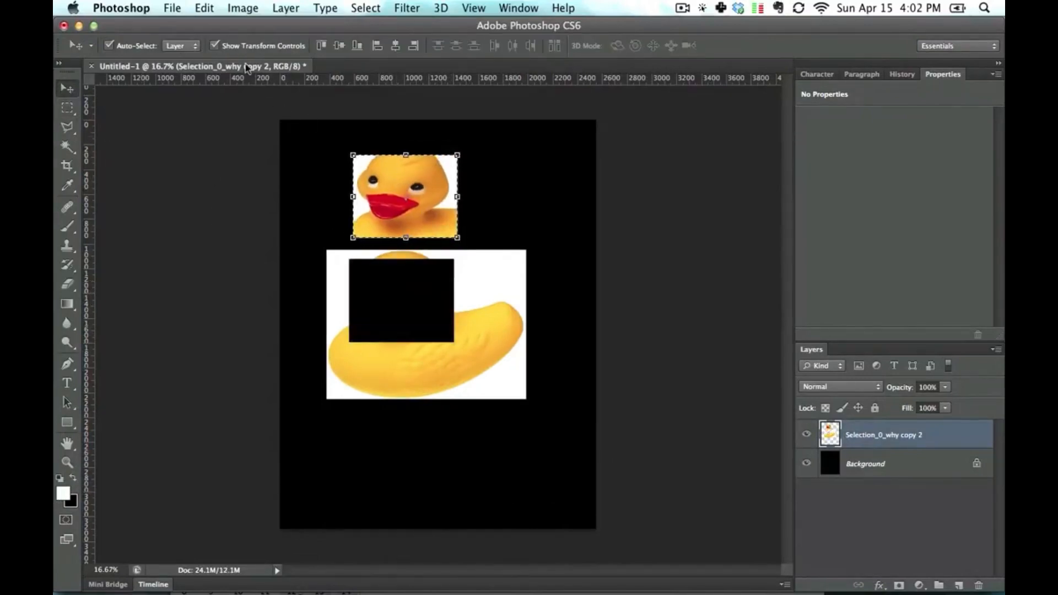
click(215, 46)
key(super+z)
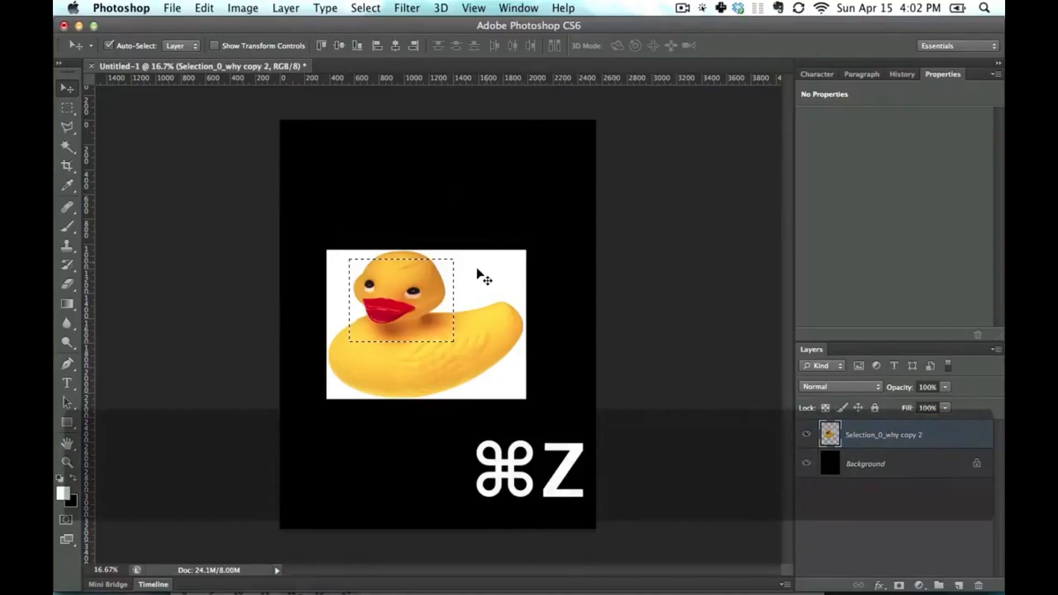
- Try inverting the colors inside the rectangular head selection
click(67, 107)
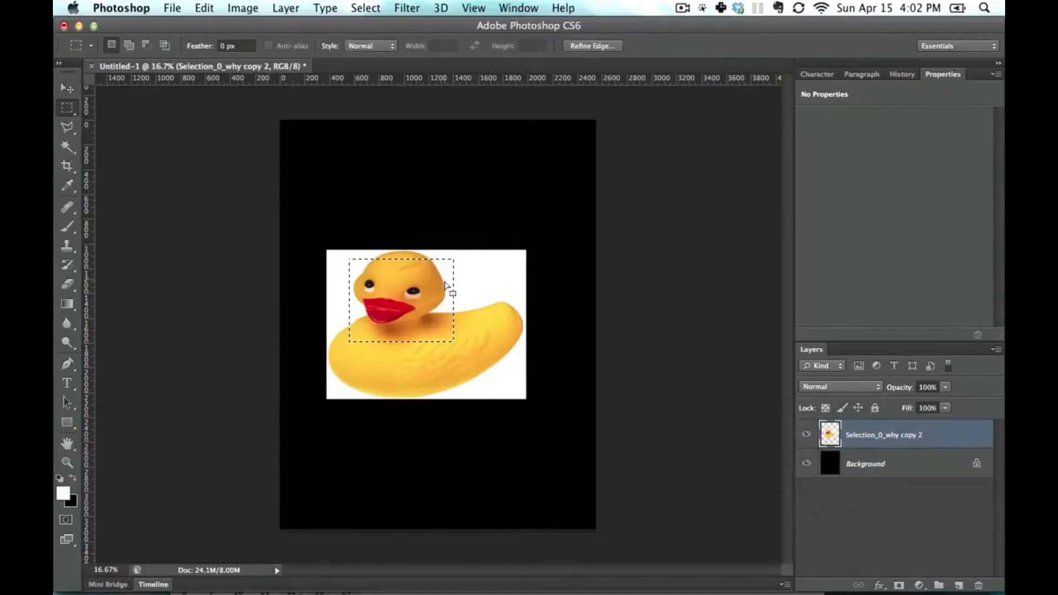
key(super+i)
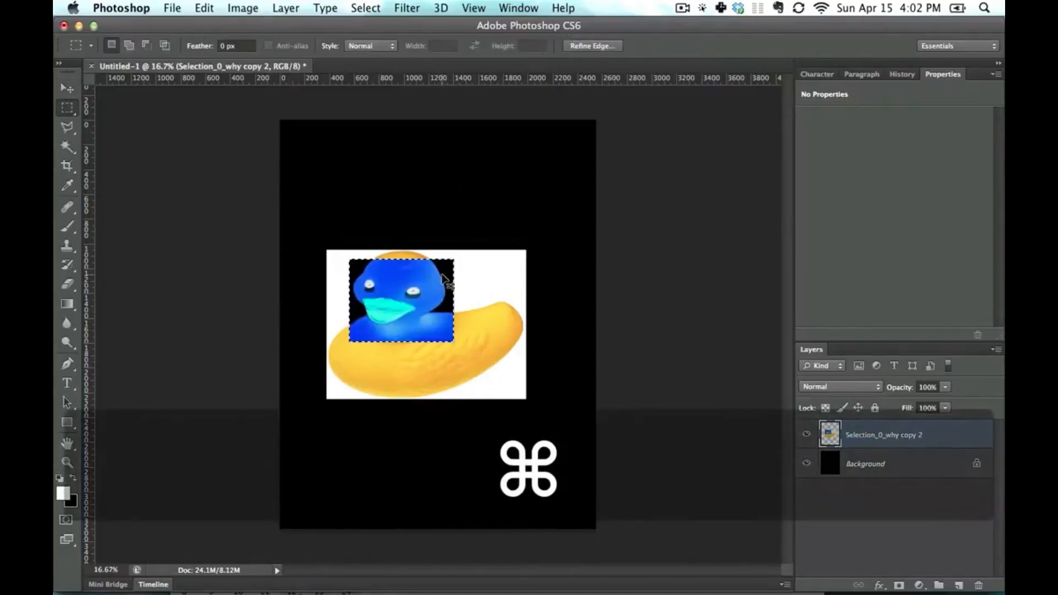
key(super+z)
- Try painting white Brush strokes inside the head selection
key(b)
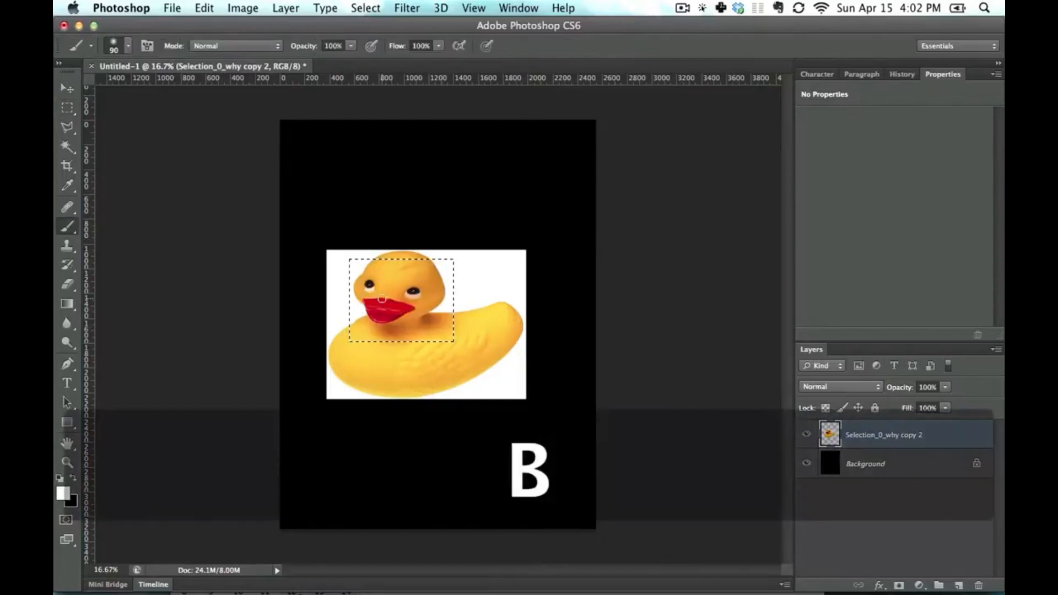
drag(357, 279, 383, 300)
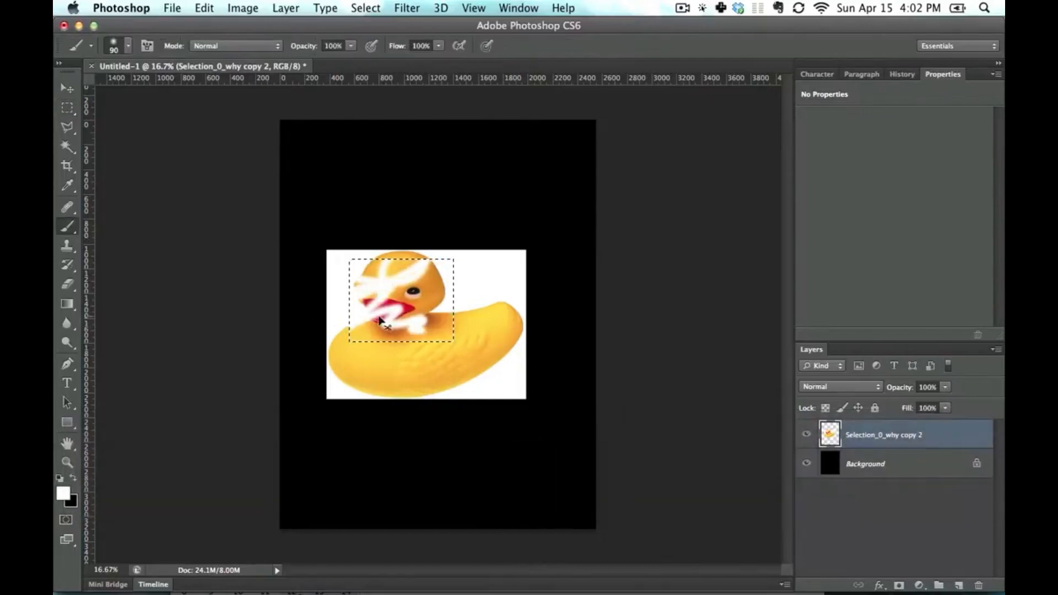
key(super+z)
- Set the foreground color to red (f40000) and try painting Brush strokes across the head selection
click(63, 493)
drag(347, 369, 517, 334)
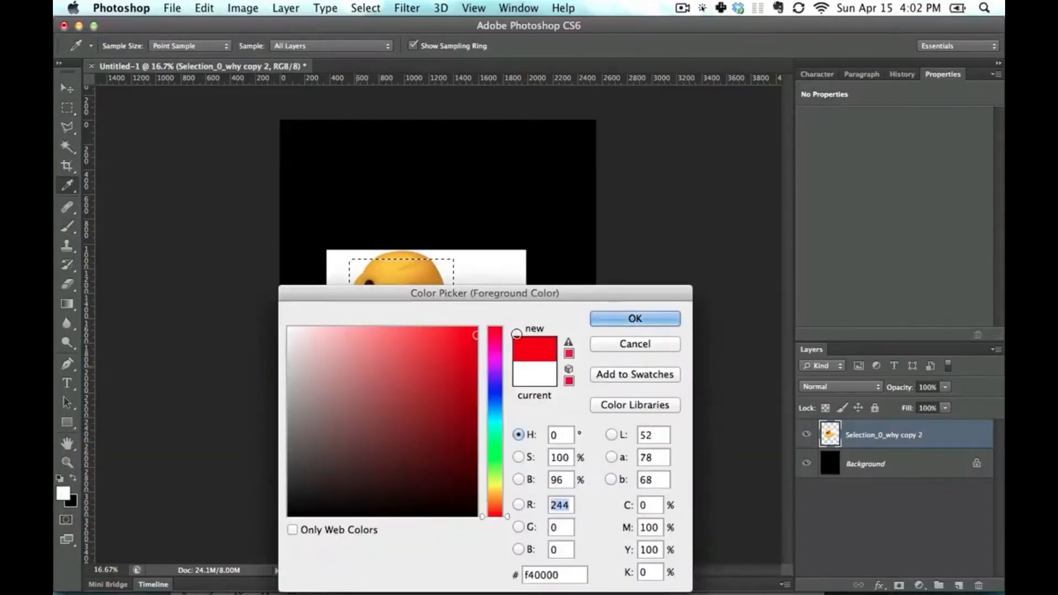
click(628, 319)
drag(351, 279, 441, 282)
key(super+z)
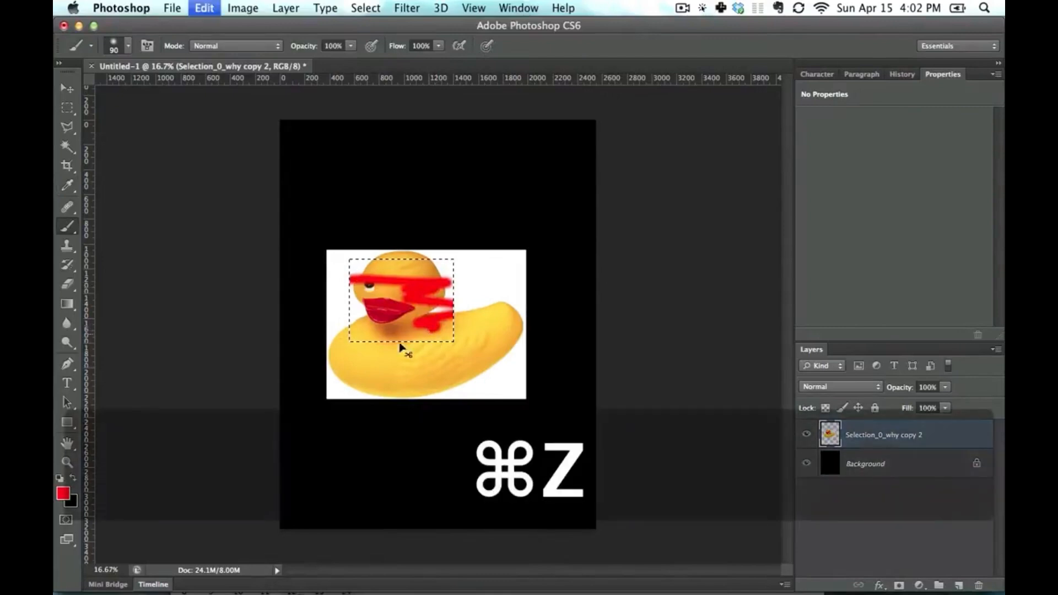
- Replace the existing selection with a perfectly square marquee covering the duck's face
click(67, 108)
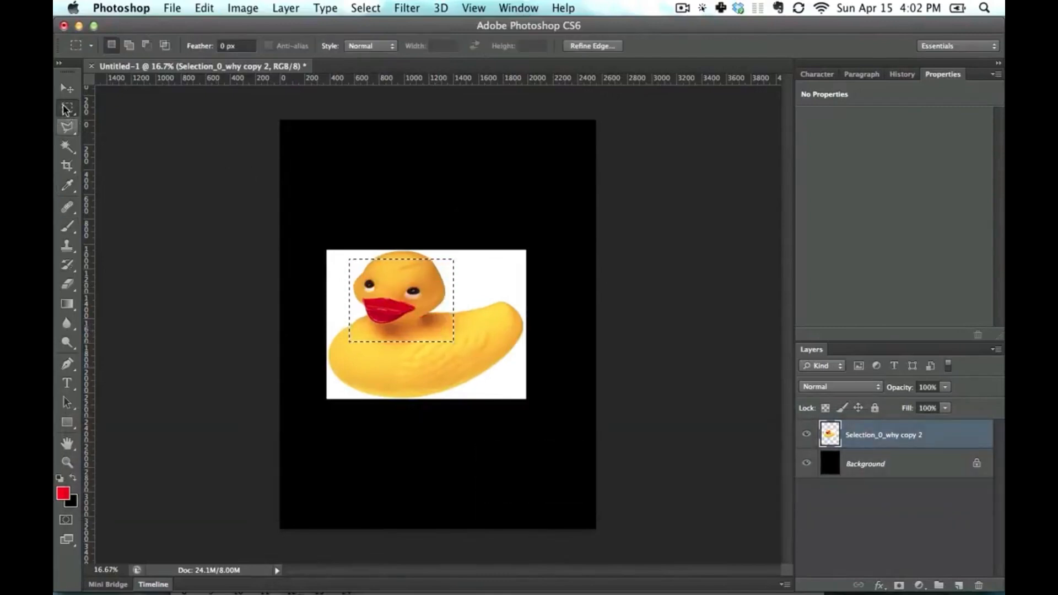
click(356, 267)
drag(336, 254, 468, 355)
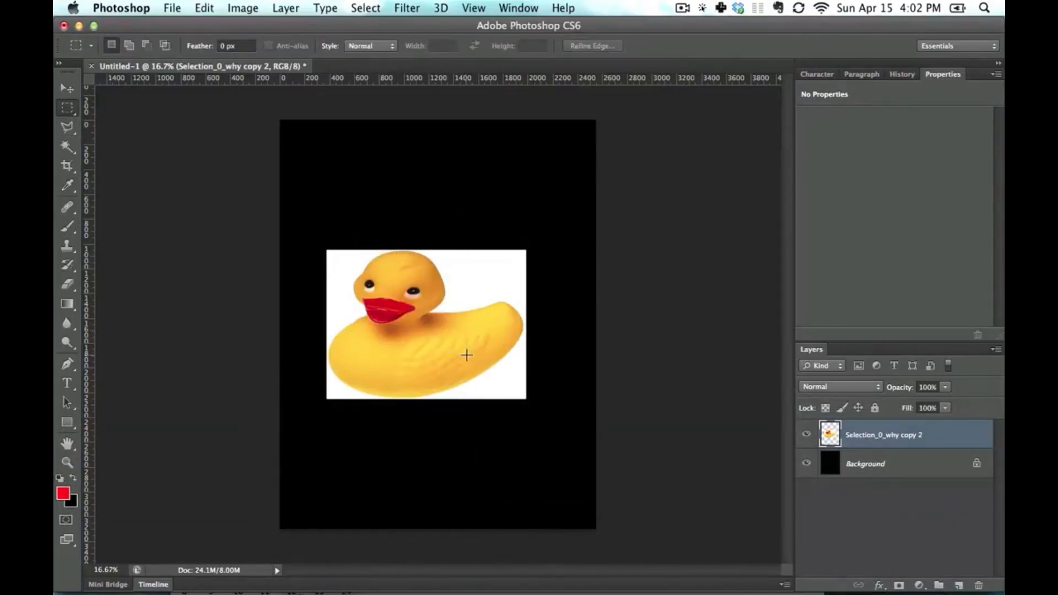
click(378, 270)
key(shift)
drag(342, 258, 436, 351)
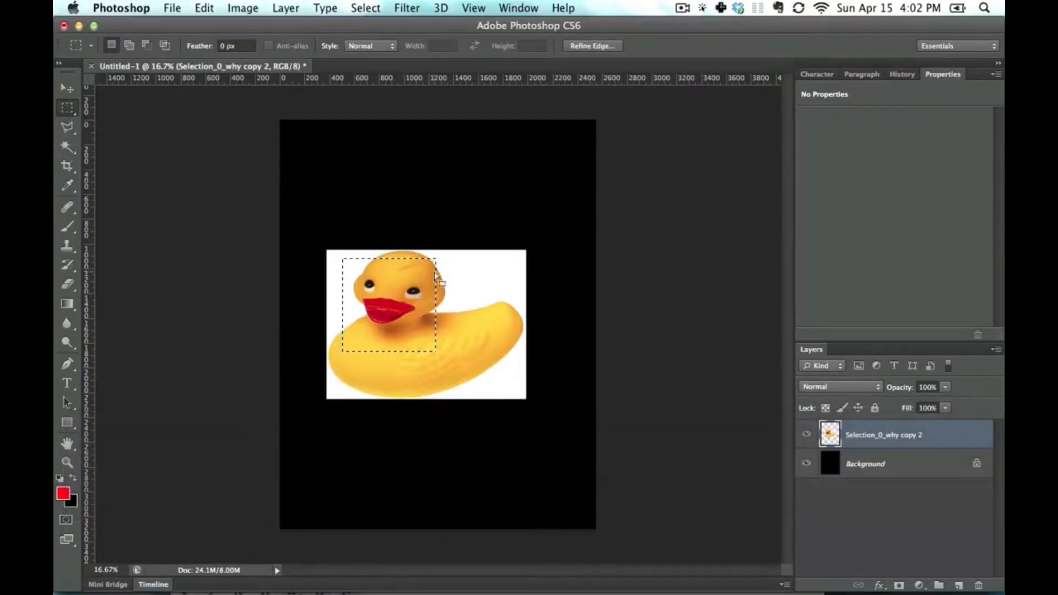
- Clear the selection and draw a square marquee outward from its center over the duck's head
click(393, 279)
key(alt)
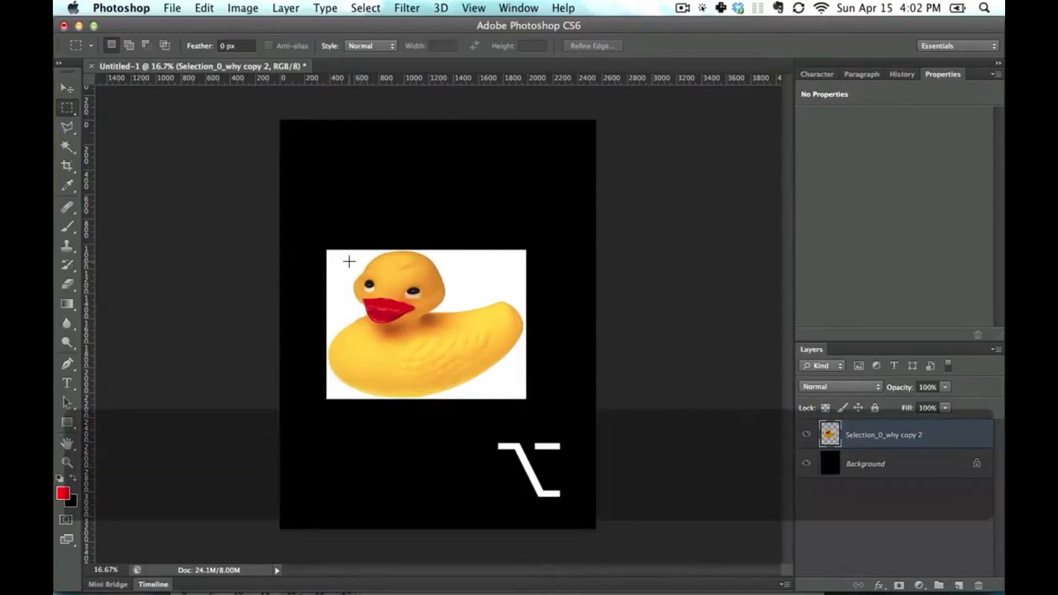
mouse_move(349, 260)
mouse_down()
mouse_move(448, 320)
mouse_move(369, 269)
mouse_move(407, 284)
mouse_move(377, 291)
mouse_move(441, 283)
mouse_move(494, 243)
mouse_up()
click(452, 285)
key(alt)
key(shift)
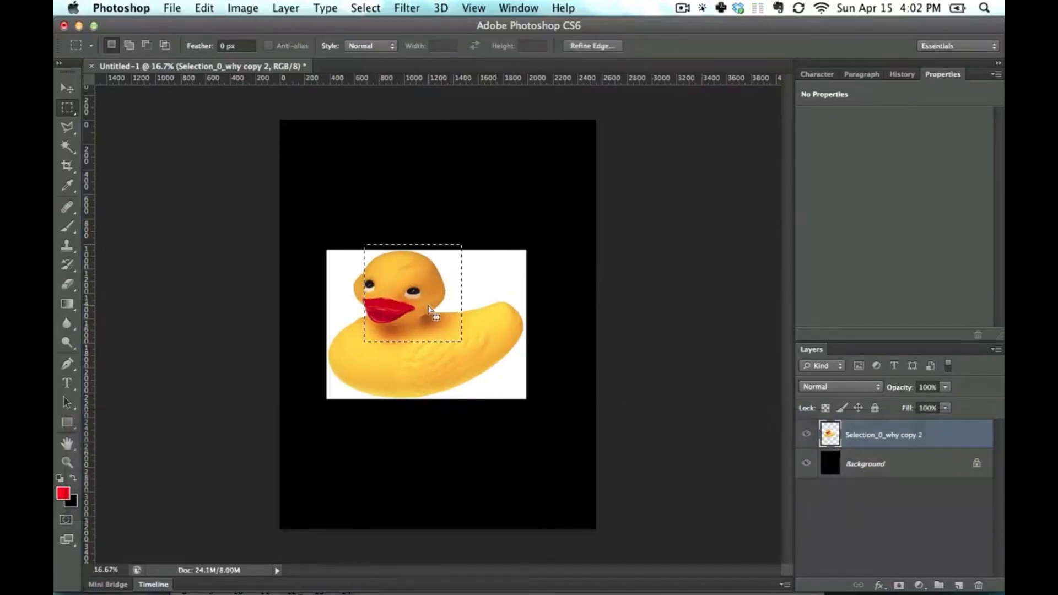
- Move the duck slightly up and to the right, and draw a rectangular marquee over its face
click(429, 307)
key(super)
mouse_move(396, 280)
mouse_down()
mouse_move(419, 300)
mouse_move(387, 271)
mouse_move(411, 253)
mouse_move(395, 254)
mouse_move(471, 322)
mouse_up()
click(422, 283)
key(super+z)
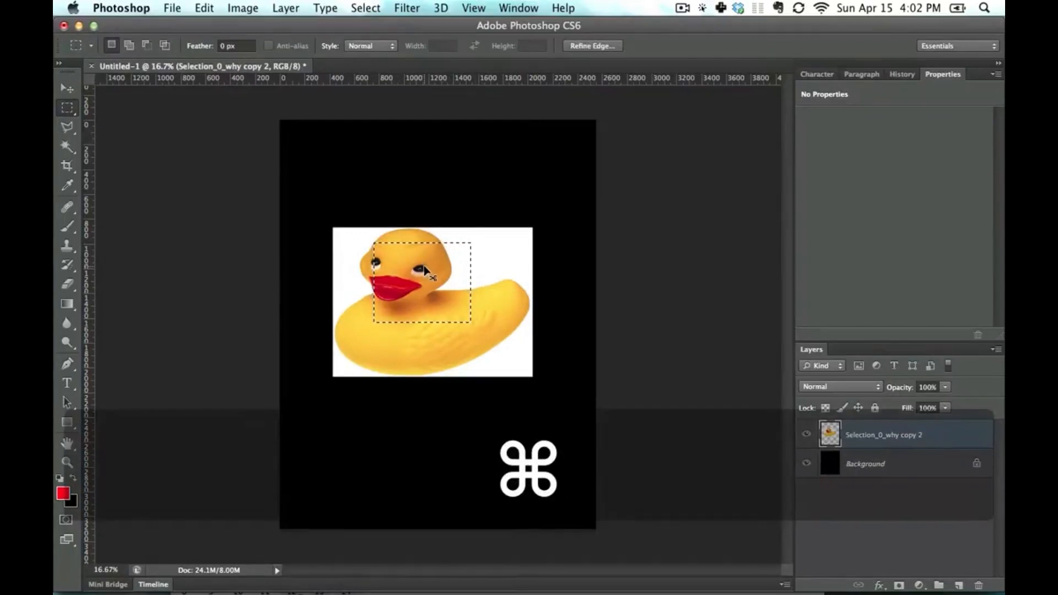
- Try moving the selected face area up above the duck without leaving the Rectangular Marquee tool
drag(426, 258, 433, 159)
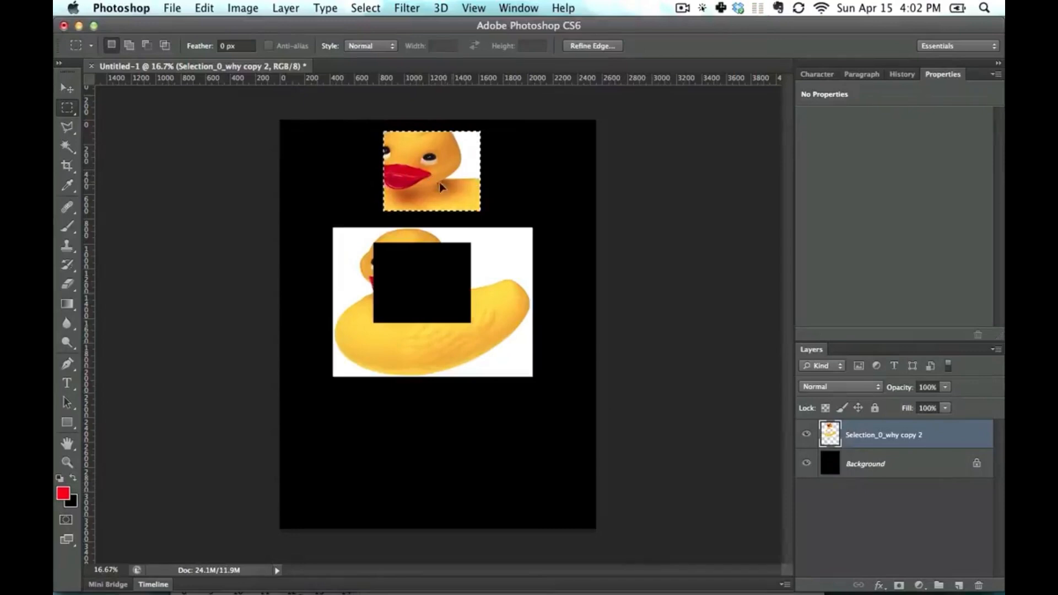
click(165, 189)
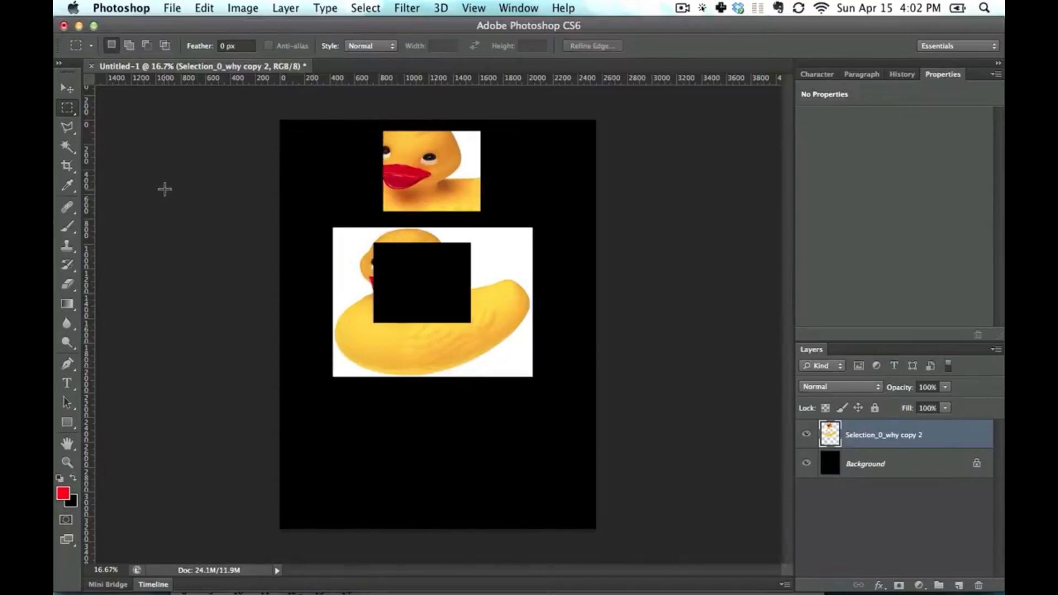
key(super+z)
key(alt+super+z)
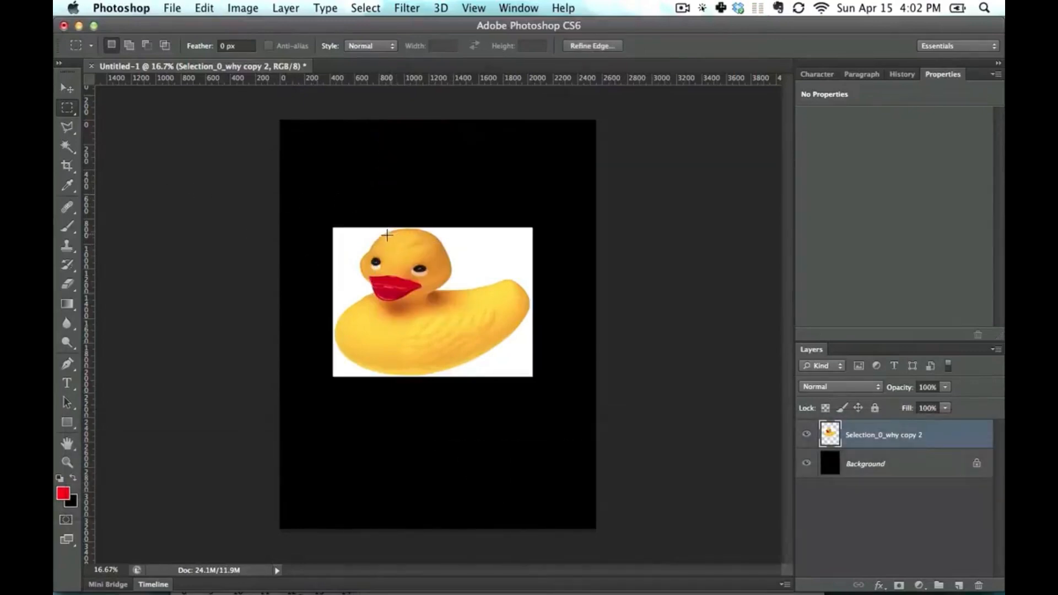
- Draw and clear a rectangular marquee on the duck, and shift the duck slightly up and to the right
drag(352, 237, 484, 300)
click(484, 297)
drag(363, 244, 403, 258)
key(super+z)
key(super+z)
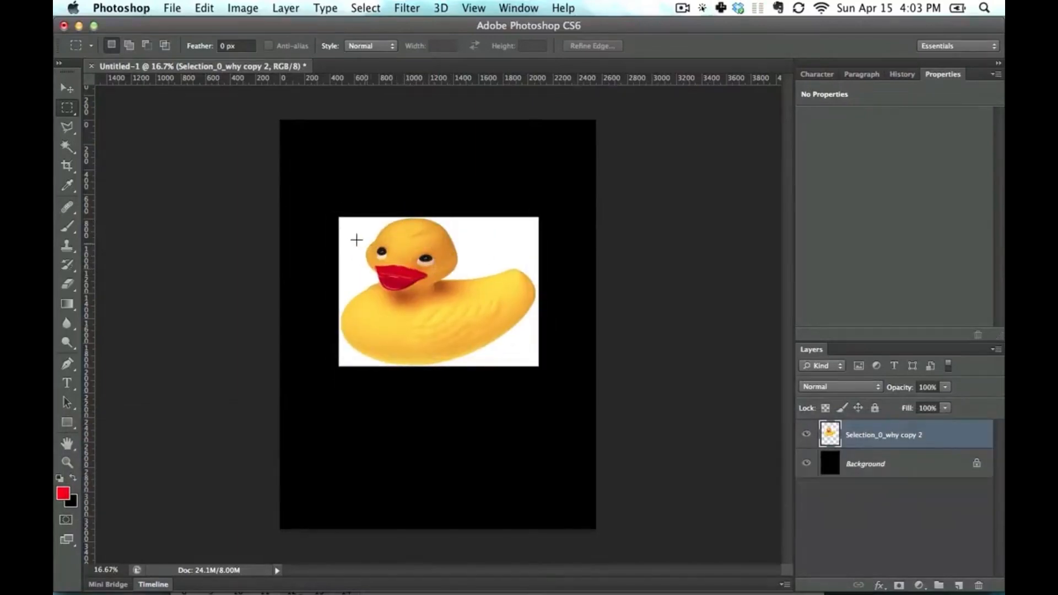
- Build a stepped selection on the duck from one rectangular marquee, adding an overlapping rectangle and subtracting another between them
drag(437, 335, 444, 345)
key(shift)
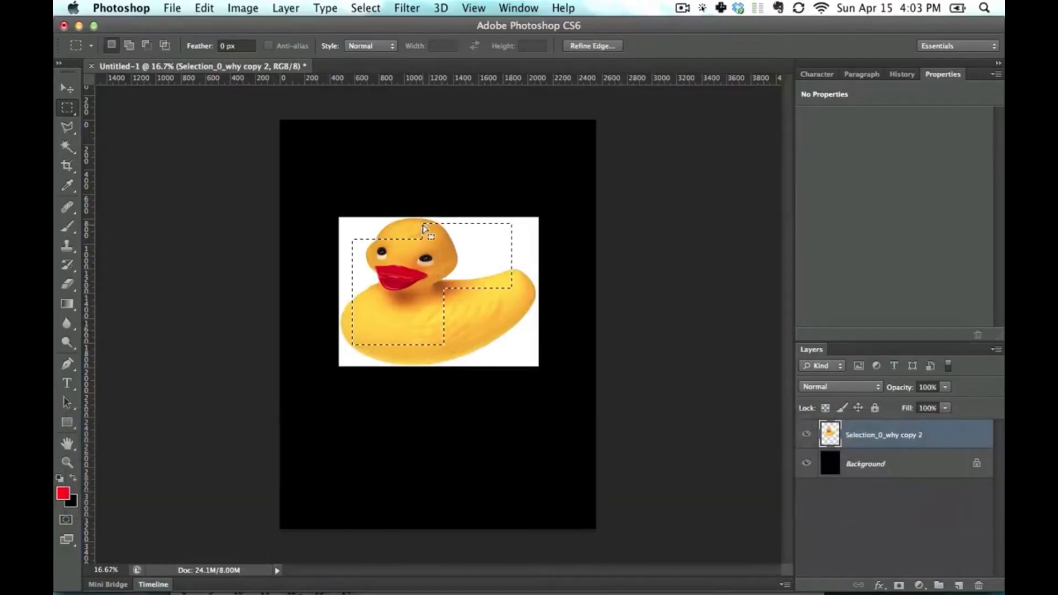
key(alt)
key(alt)
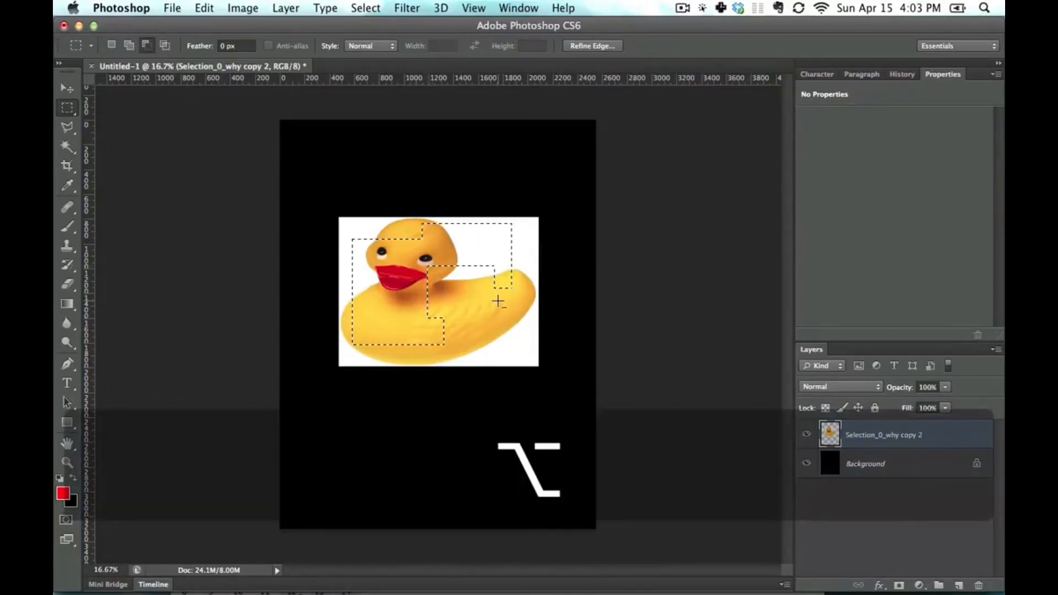
- Intersect the stepped selection with a rectangle about 804 × 624 px over the middle of the duck
key(shift)
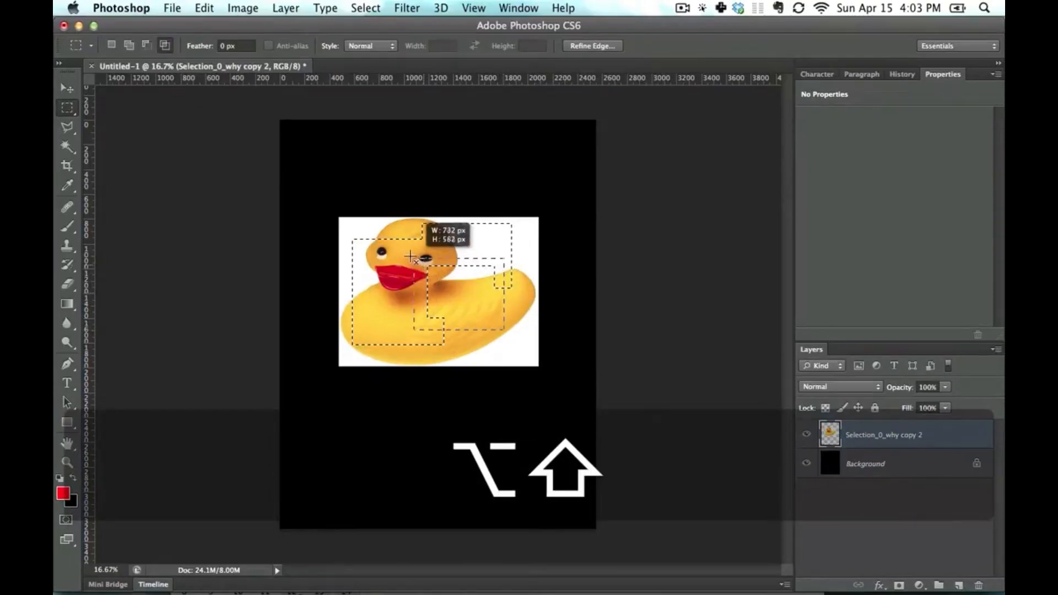
drag(410, 257, 405, 253)
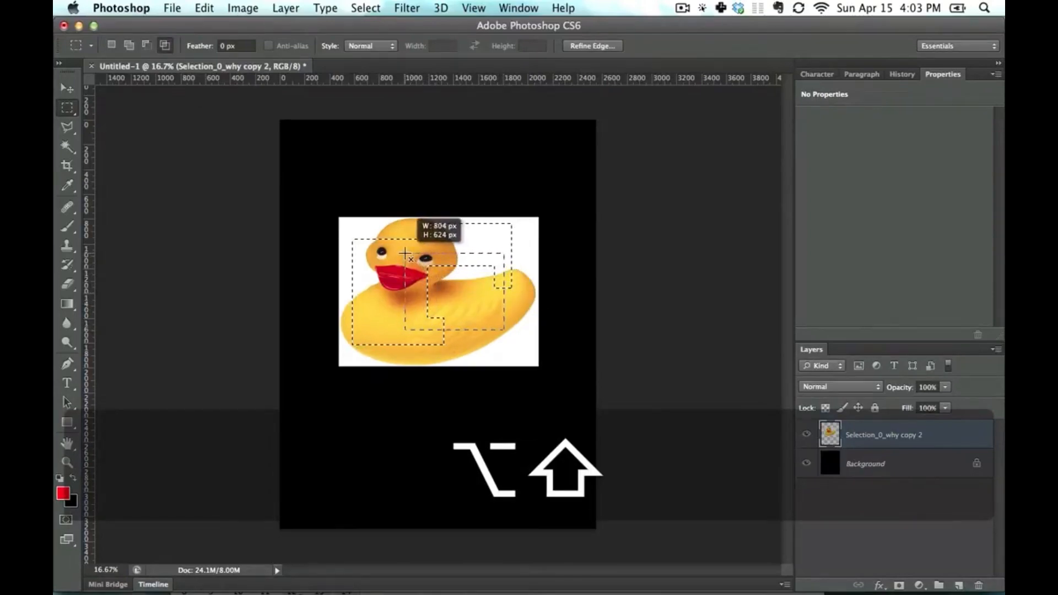
drag(405, 253, 405, 253)
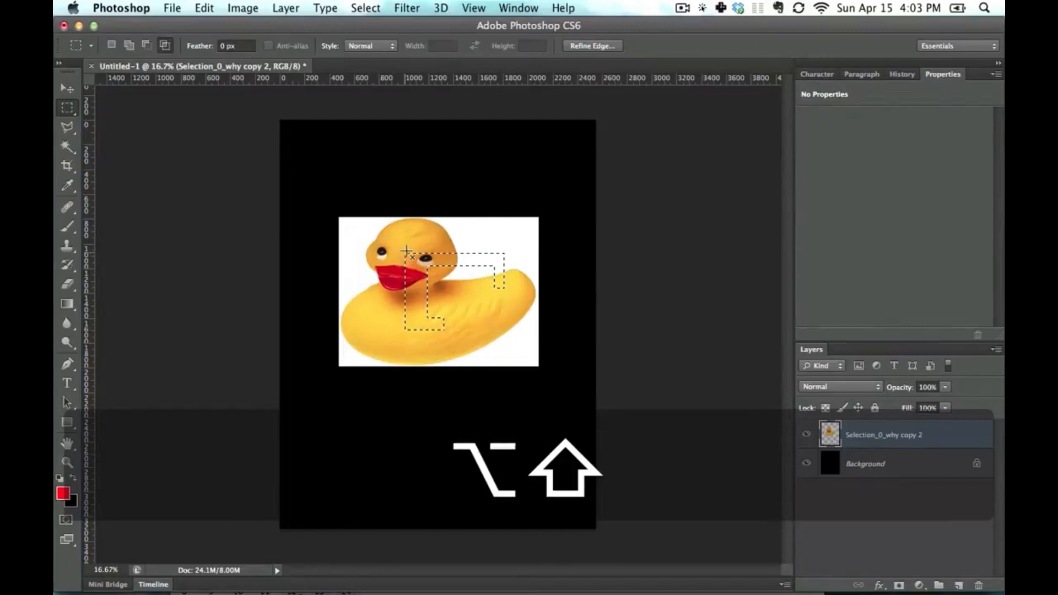
- Clear the intersected selection and set the Rectangular Marquee's feather to 5 px
click(448, 257)
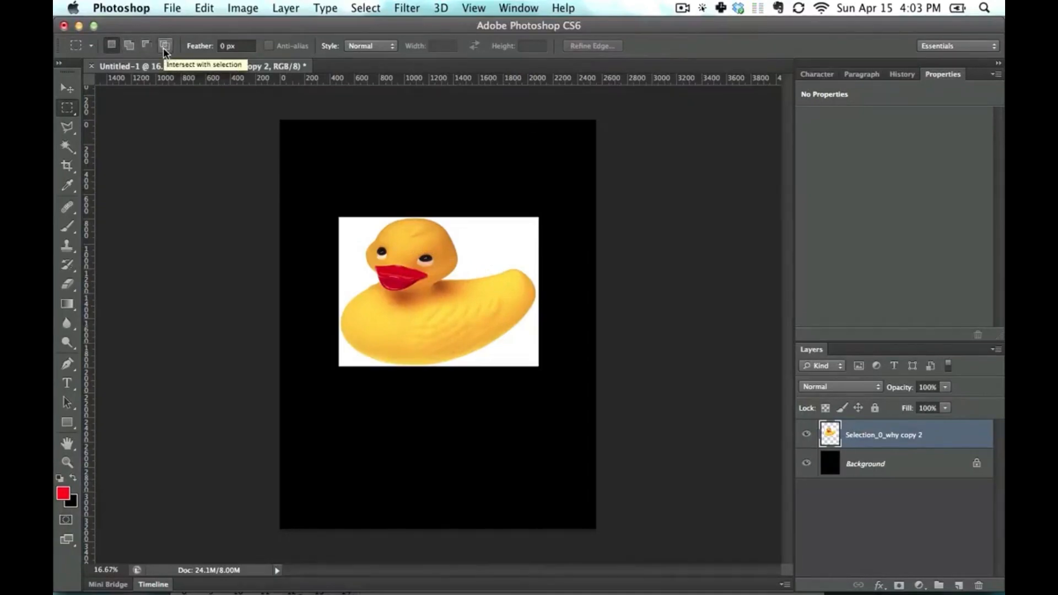
click(249, 46)
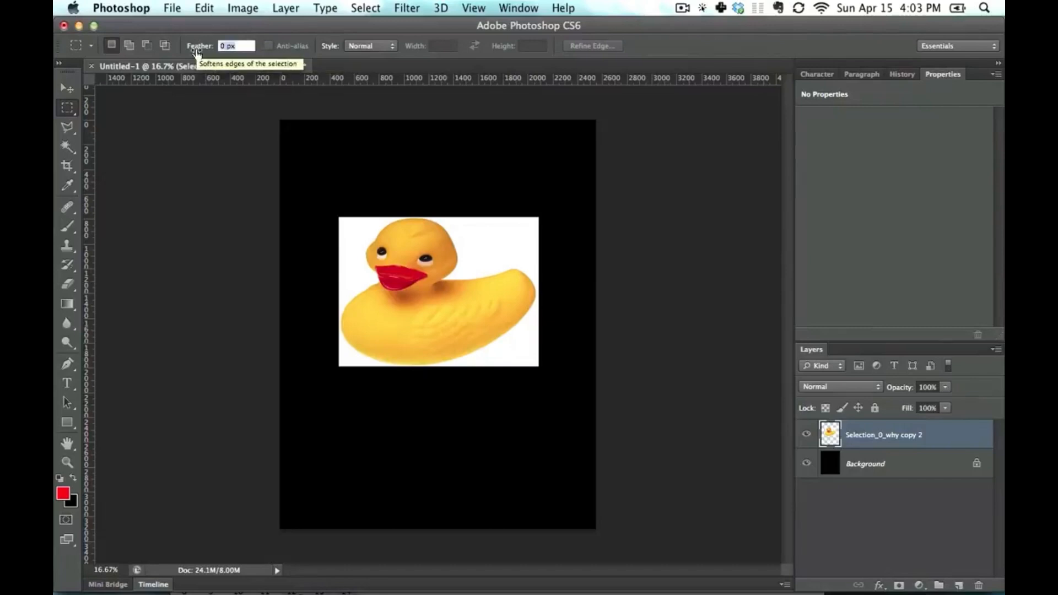
text(5)
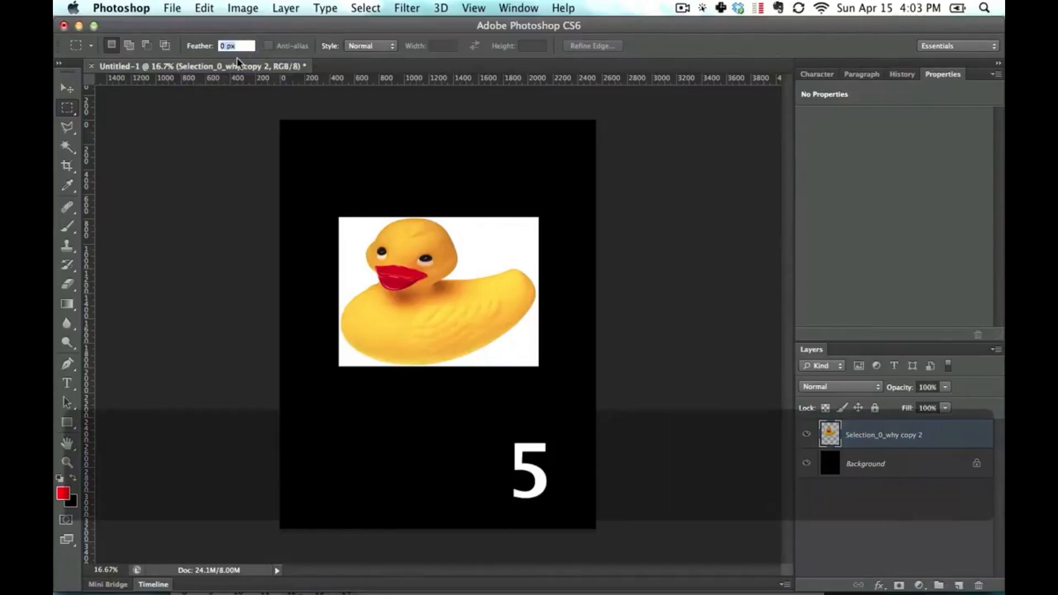
key(Return)
click(246, 45)
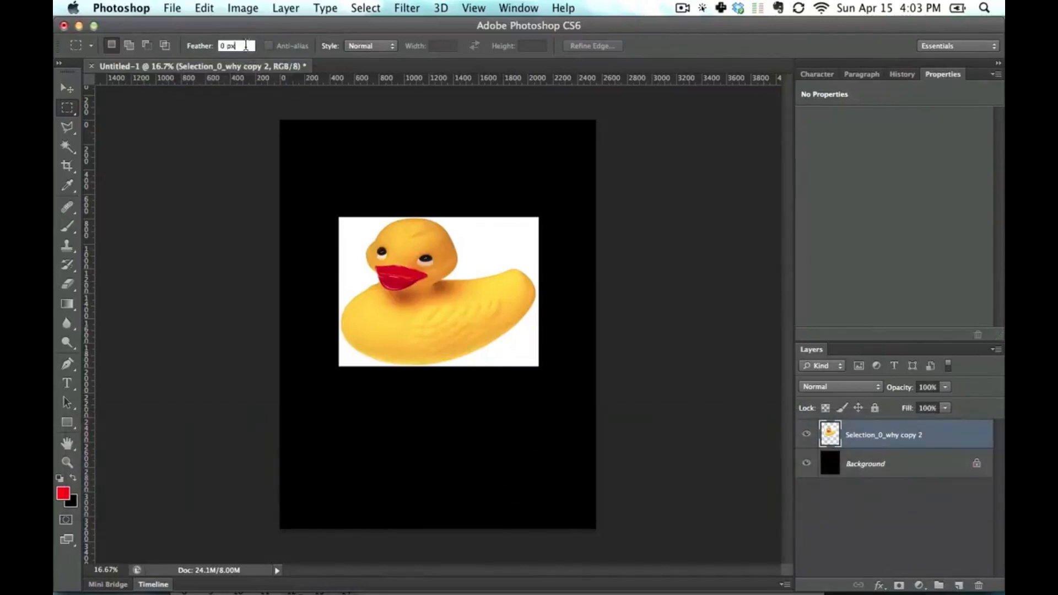
text(5)
key(Return)
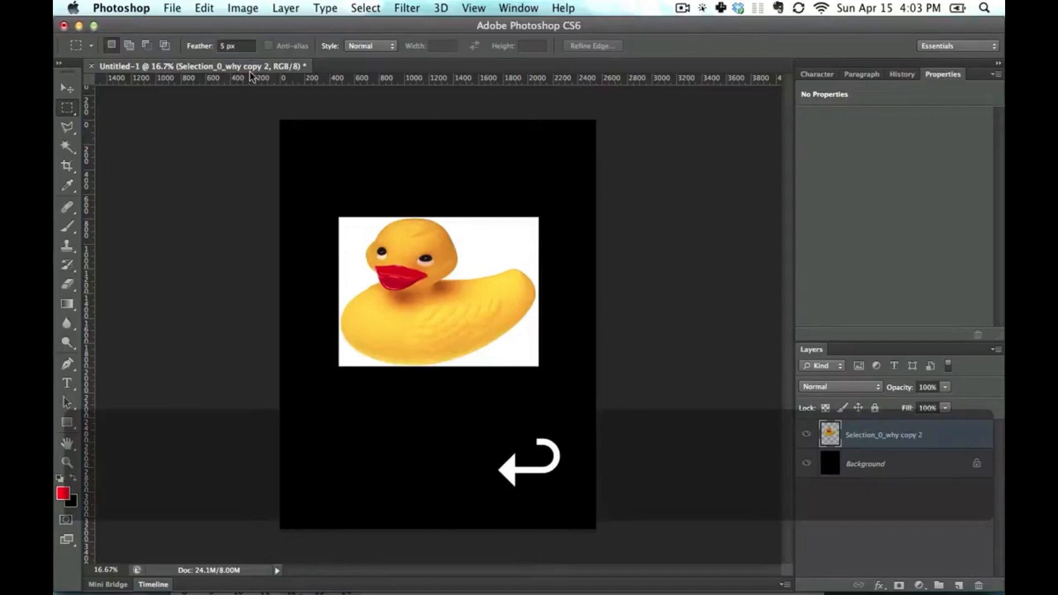
- Select a feathered rectangle over the duck's face and body, move that piece straight up above the duck, and deselect it
drag(380, 241, 444, 176)
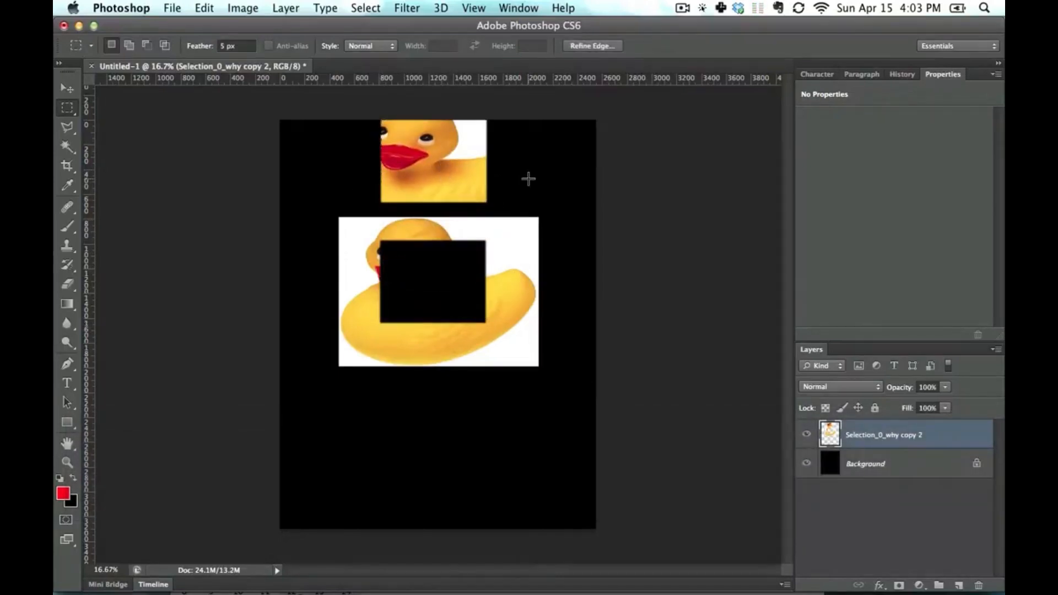
key(cmd+d)
- Examine the softened edges of the moved piece and of the hole it left in the duck up close
key(super+=)
key(super+=)
key(super+=)
key(space)
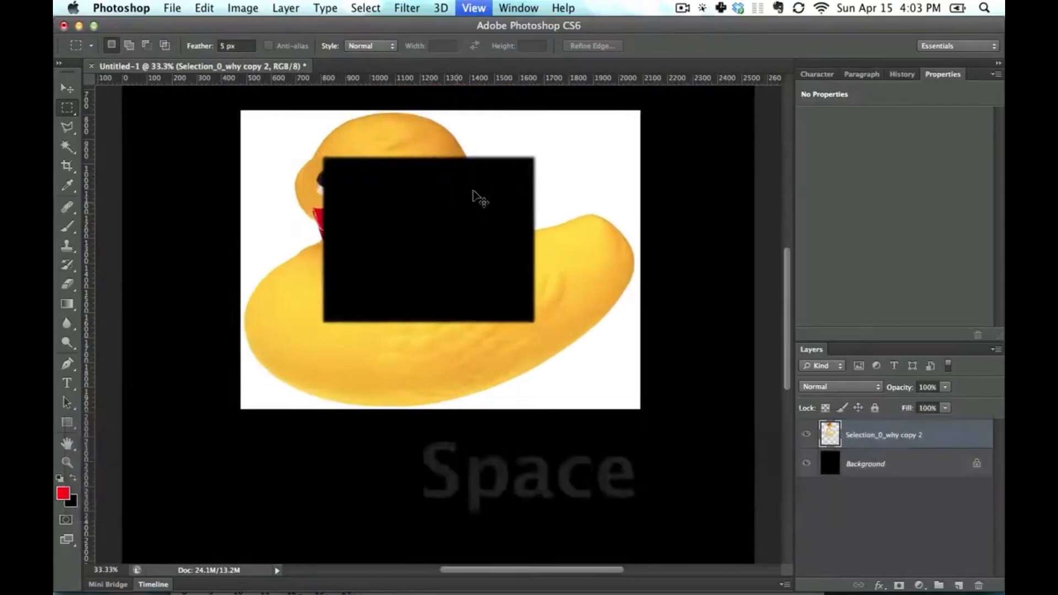
drag(475, 166, 478, 357)
scroll(358, 260, up, 5)
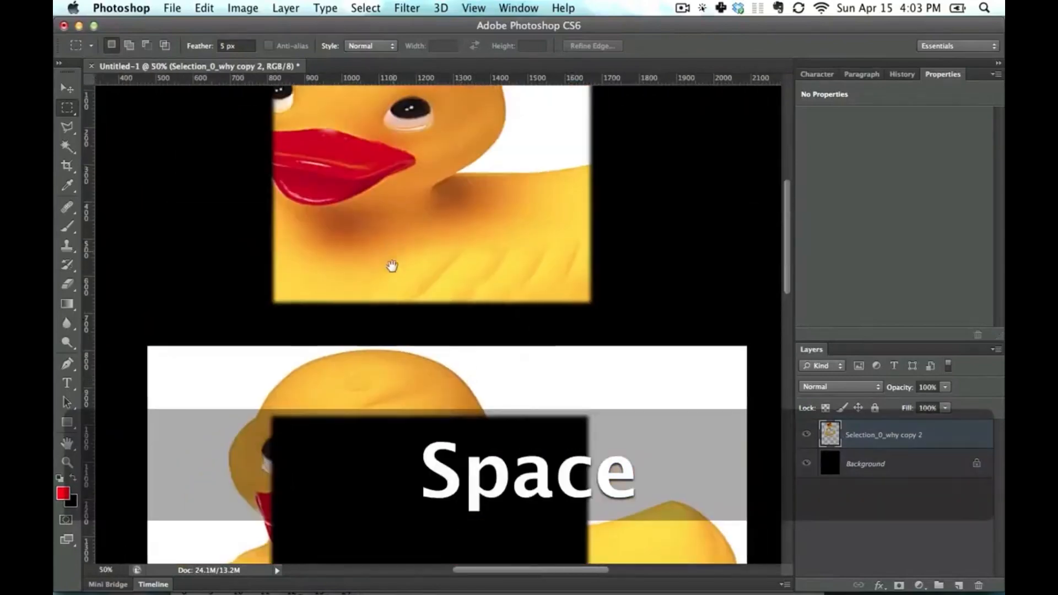
scroll(386, 271, up, 2)
key(super+=)
key(space)
drag(381, 265, 408, 237)
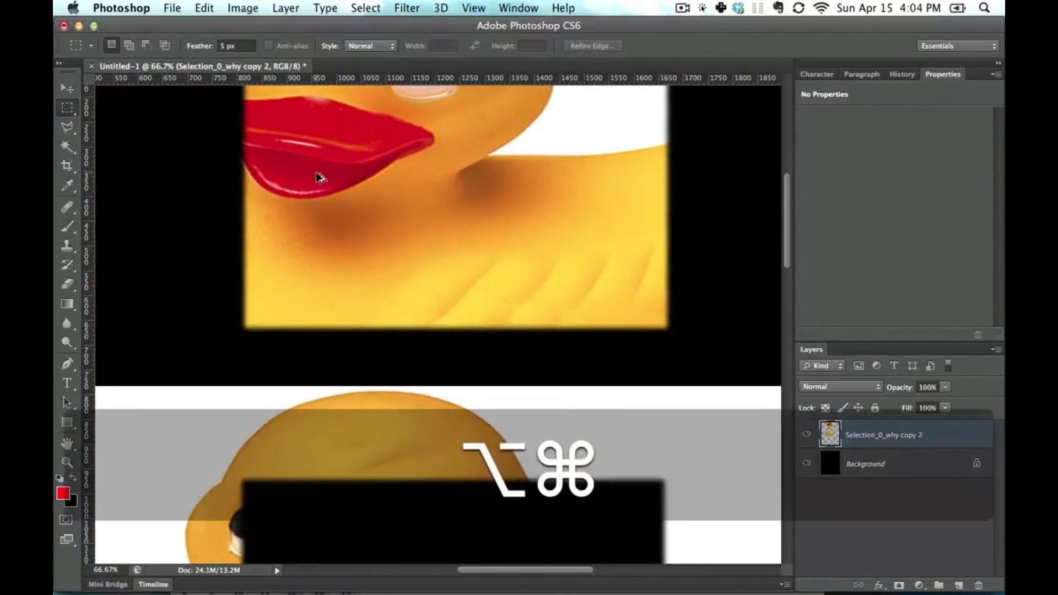
- Undo the deselection and the move of the feathered piece, with the whole canvas in view
key(alt+super+z)
key(alt+super+z)
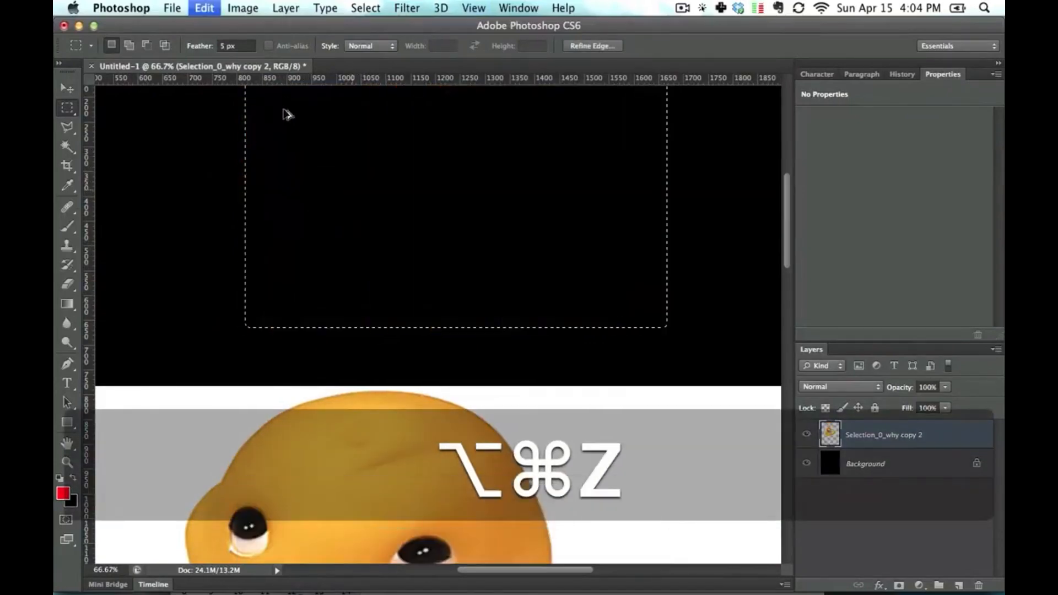
key(super+0)
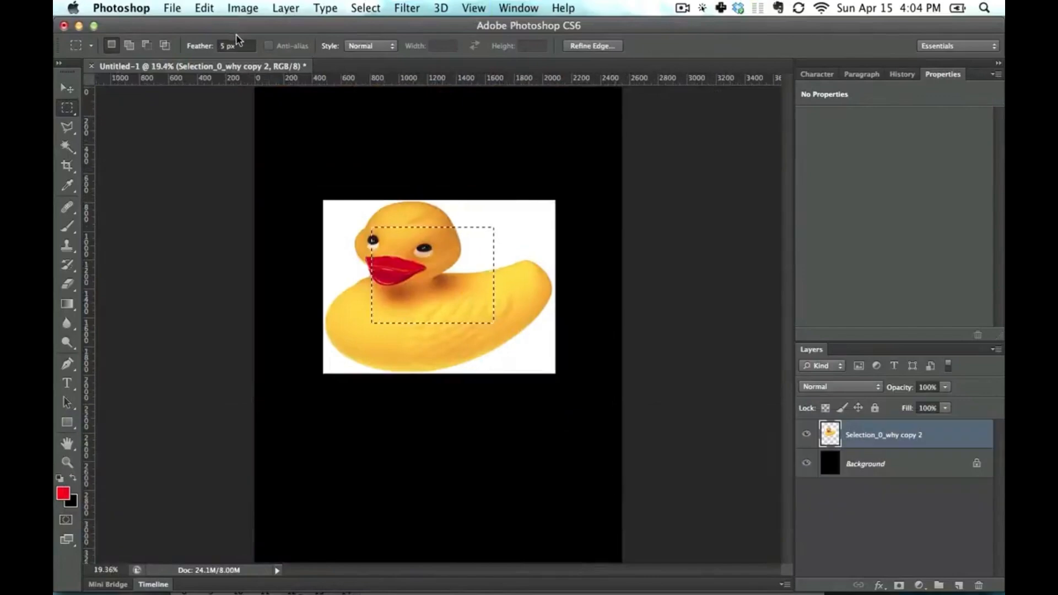
- Set the Rectangular Marquee's feather back to 0 px
click(200, 45)
text(0)
key(Return)
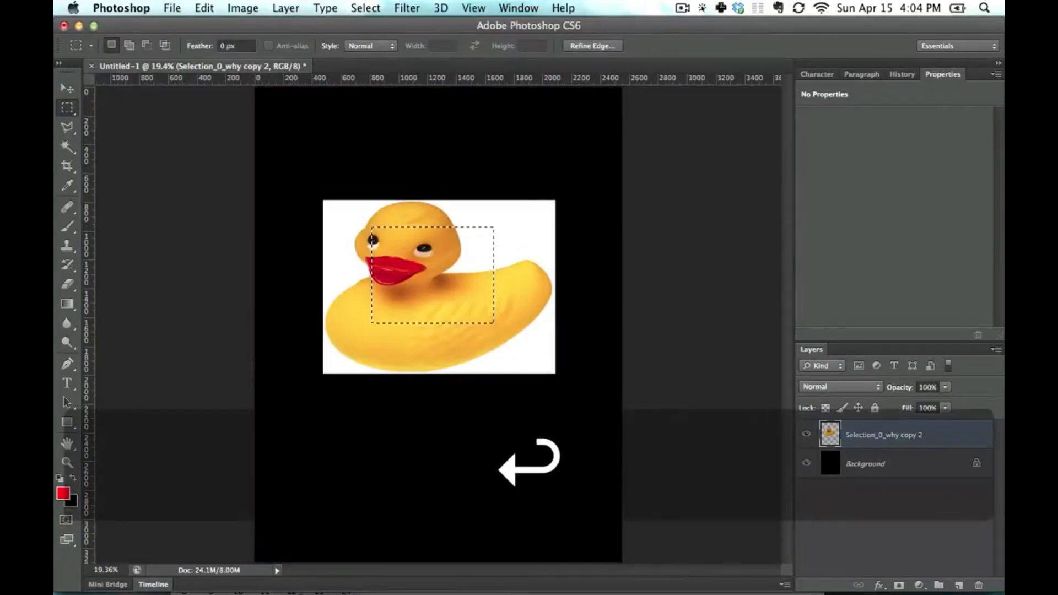
- Switch briefly to the Polygonal Lasso to see its anti-alias option, return to the Rectangular Marquee, and clear the selection
click(68, 129)
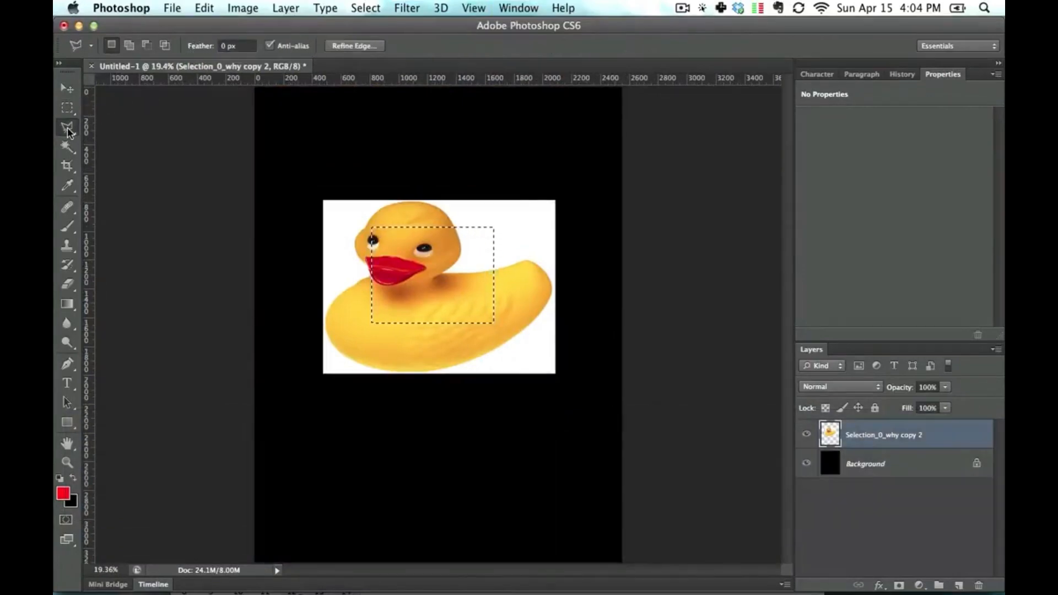
key(m)
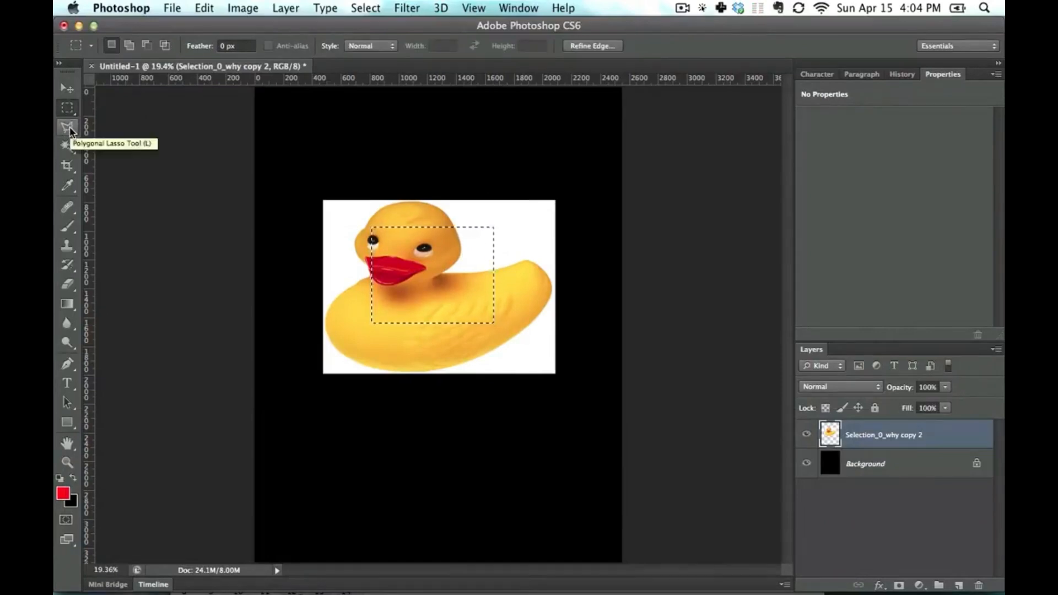
click(315, 224)
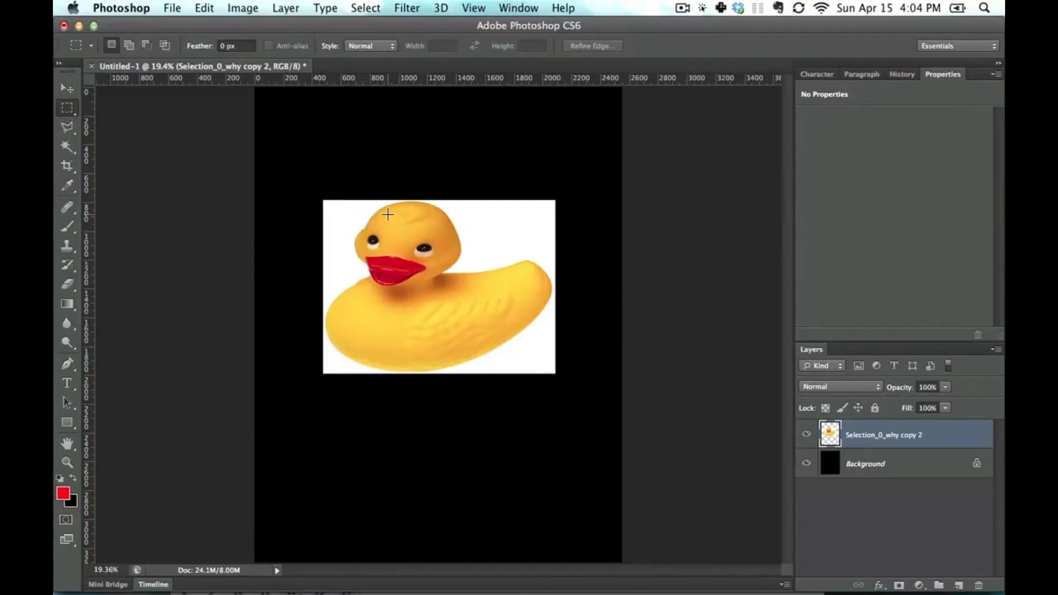
- Draw a rectangular marquee over the duck and try the Fixed Ratio and Fixed Size styles before restoring Normal
drag(347, 217, 503, 318)
click(354, 47)
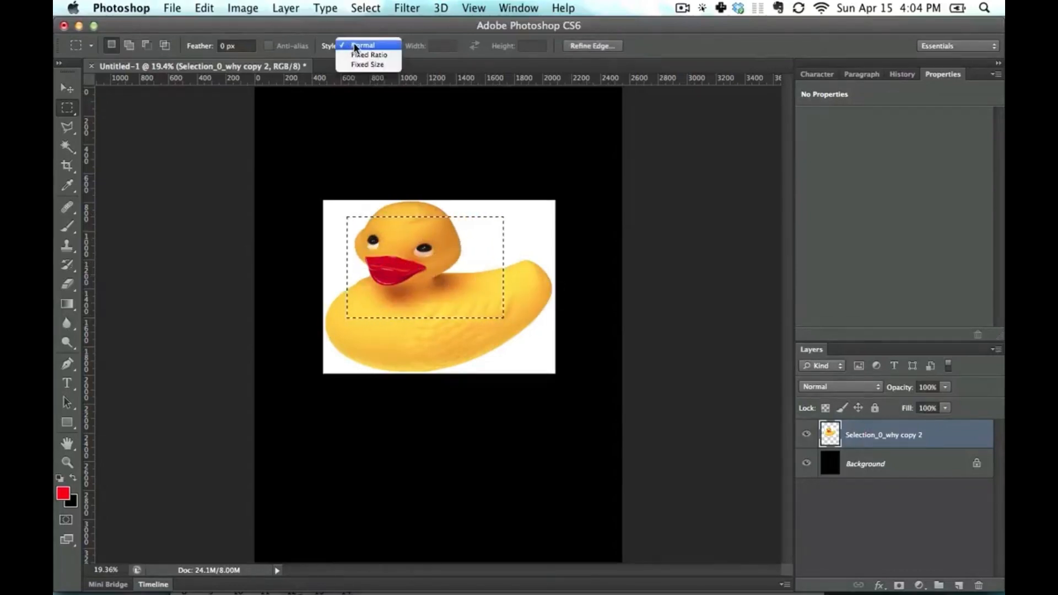
click(363, 55)
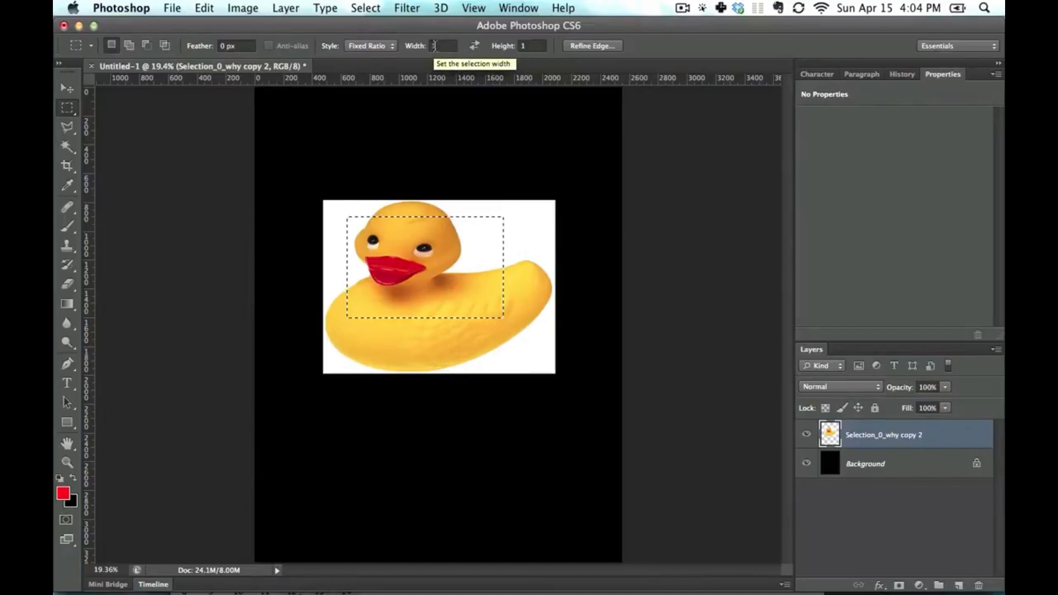
click(378, 46)
click(368, 54)
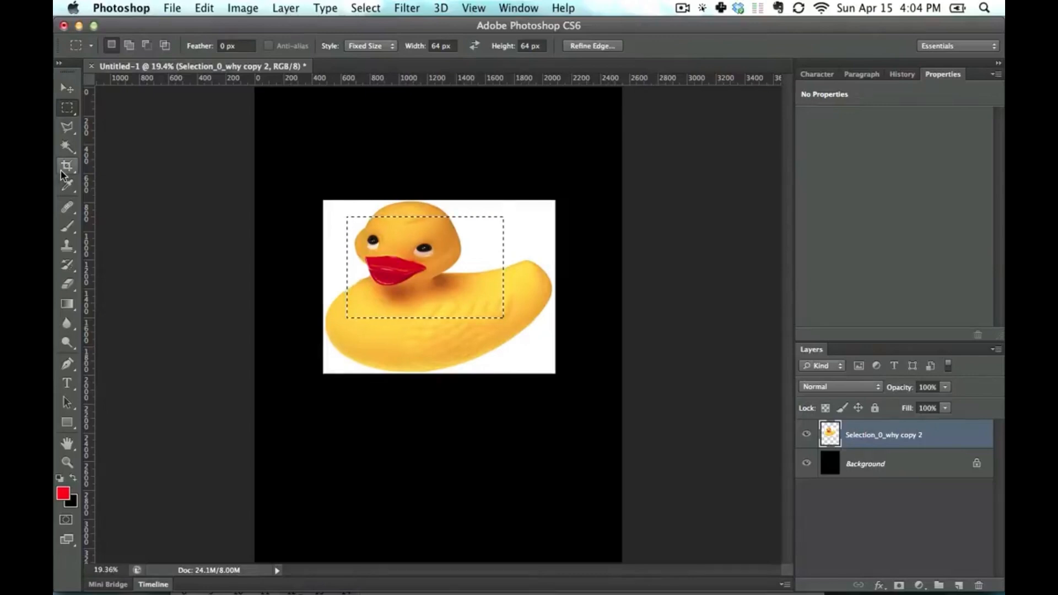
click(364, 48)
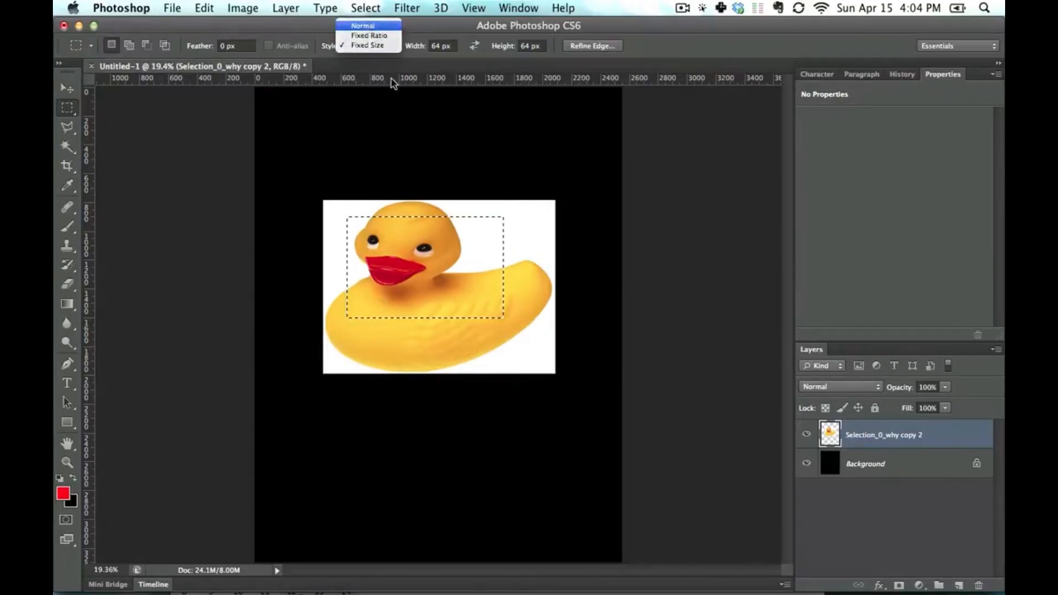
click(363, 26)
- Replace the marquee with a smaller one around the duck's face, move its pixels above the duck, and undo the move
click(448, 300)
drag(366, 217, 434, 141)
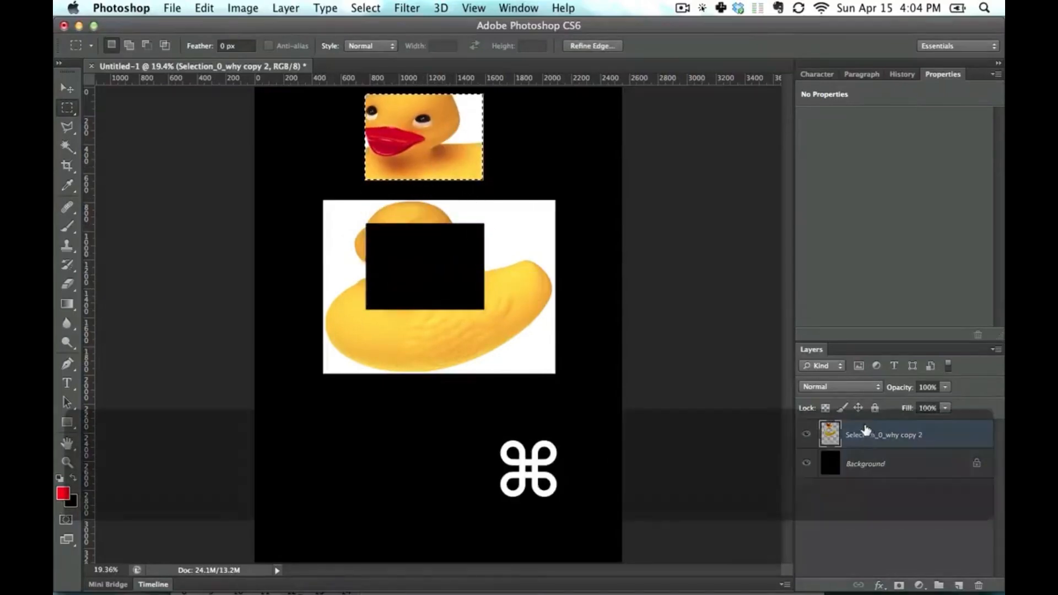
key(super+z)
- Copy the selected face area onto a new layer, move the copy above the duck, and undo both the move and the paste
key(super+c)
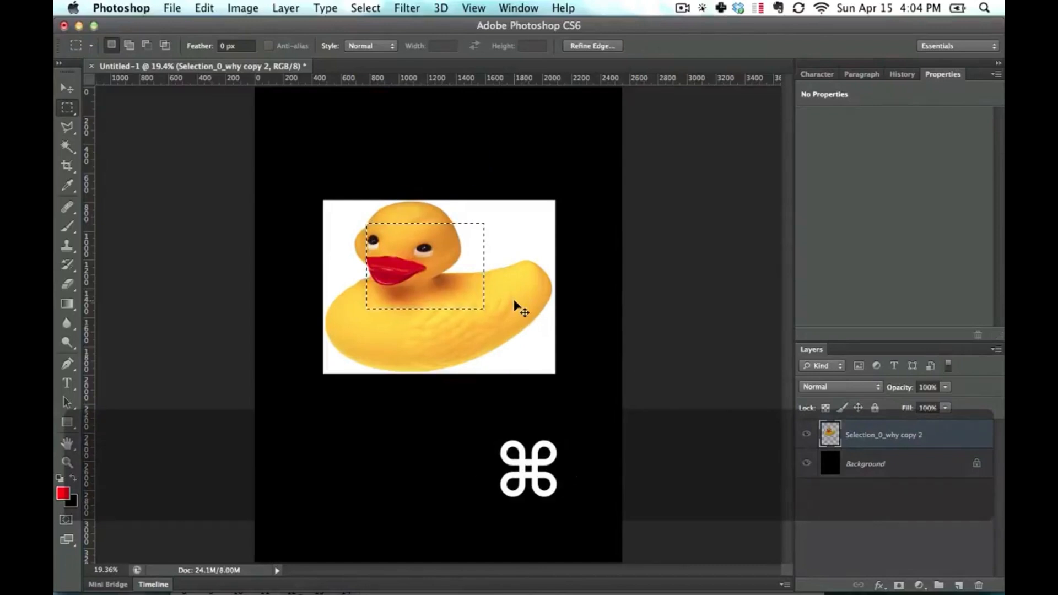
key(super+v)
click(65, 87)
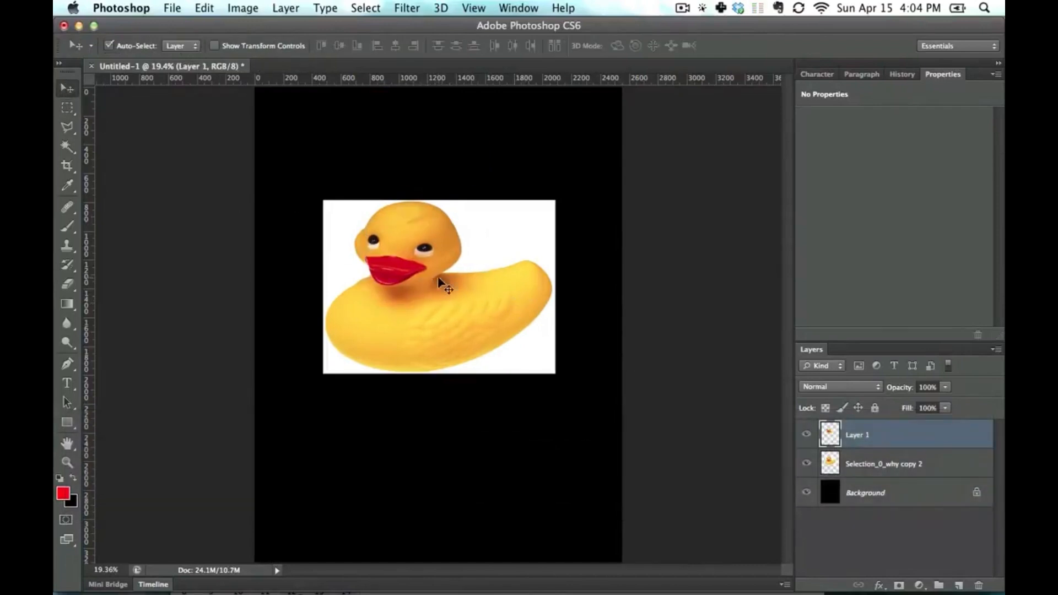
drag(439, 278, 478, 159)
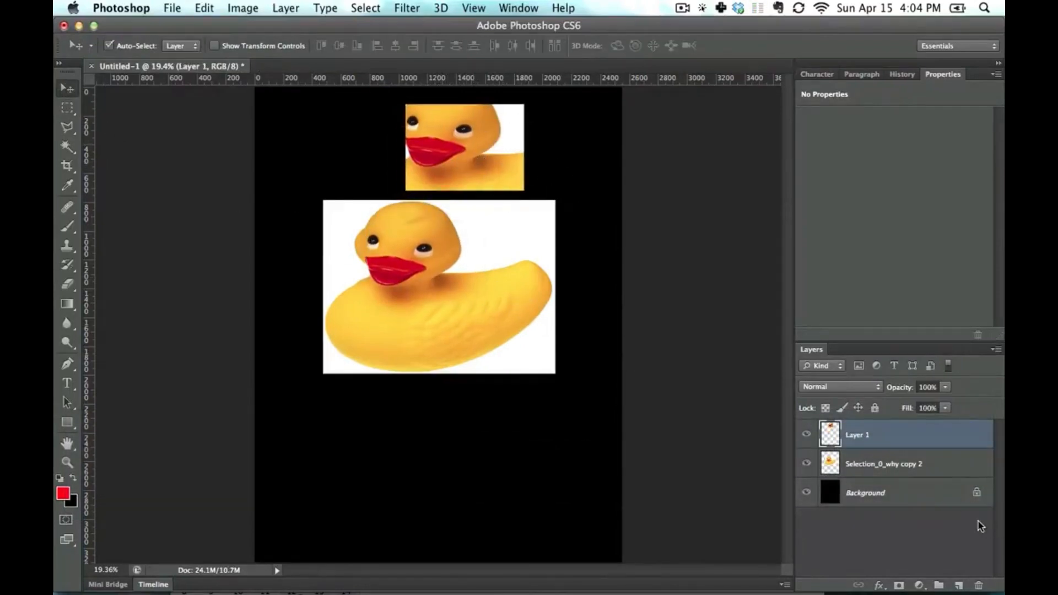
key(alt+super+z)
key(alt+super+z)
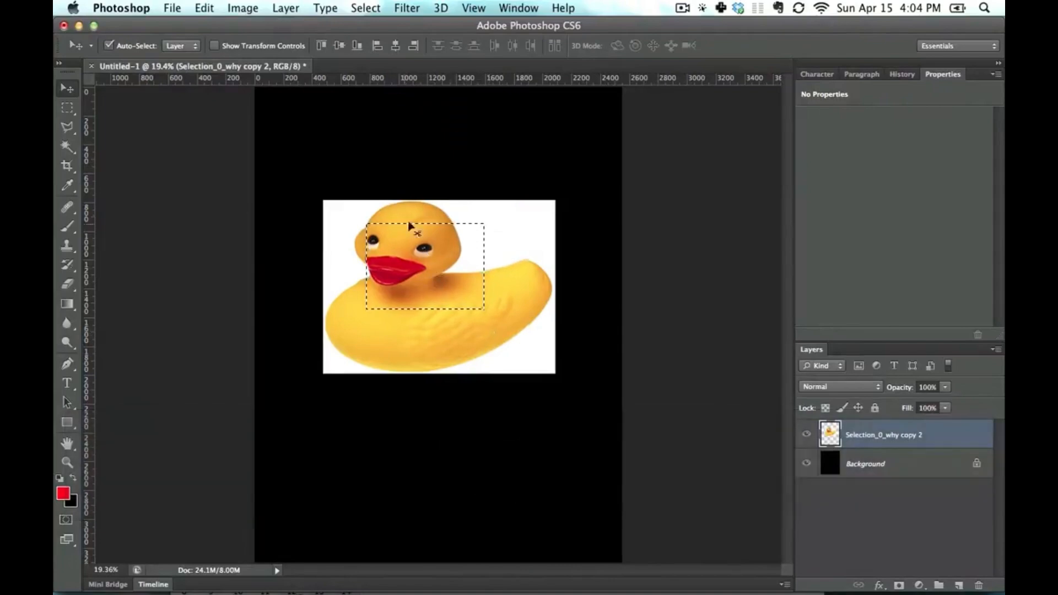
- Draw a larger rectangular marquee around the duck's face and body and copy that area onto a new layer
click(67, 108)
drag(362, 213, 512, 338)
key(super+c)
key(super+v)
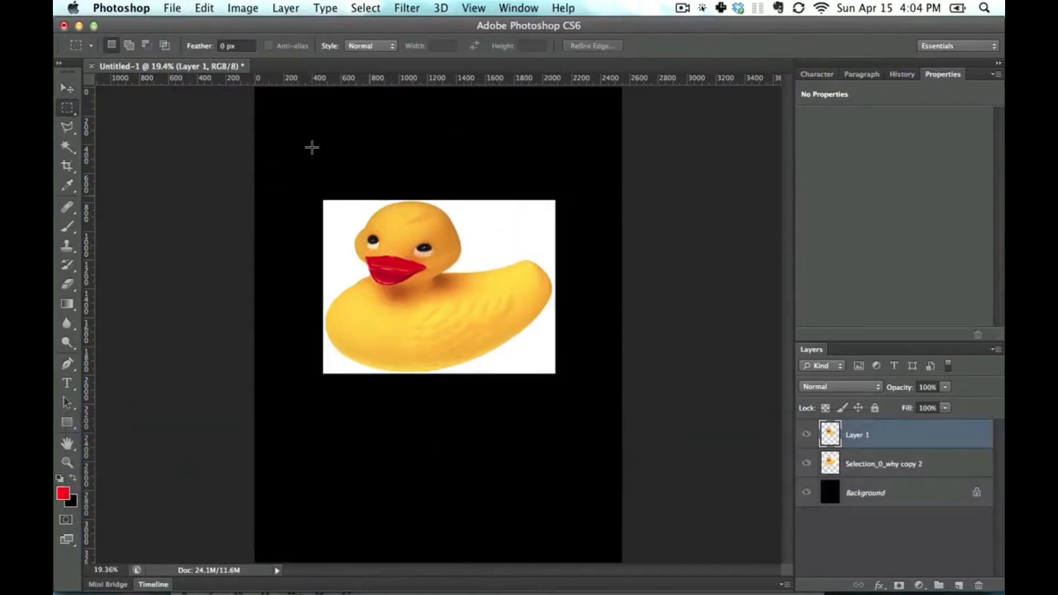
- Move the pasted copy above the duck with the Move tool and undo both the move and the paste
click(67, 87)
drag(456, 278, 467, 157)
key(alt+super+z)
key(alt+super+z)
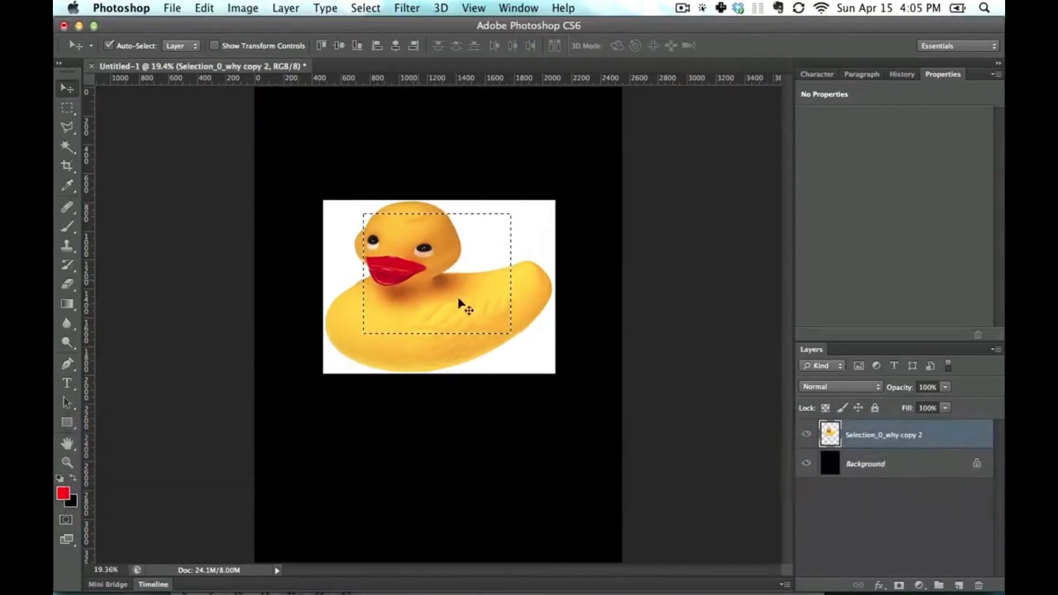
- Move the selected part of the duck below the image with the Move tool and clear the selection
drag(453, 263, 514, 452)
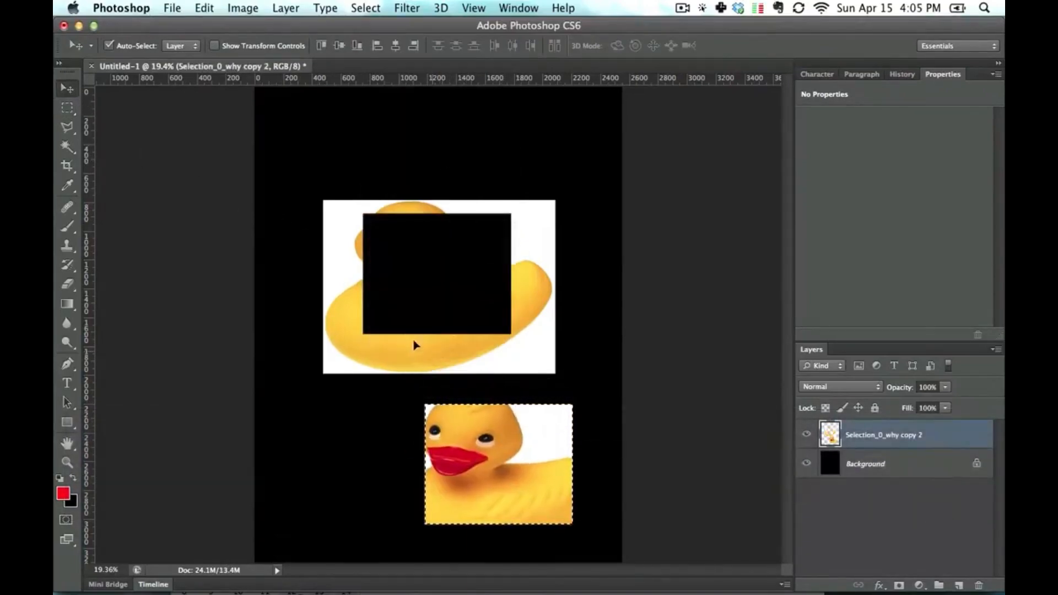
key(m)
click(397, 302)
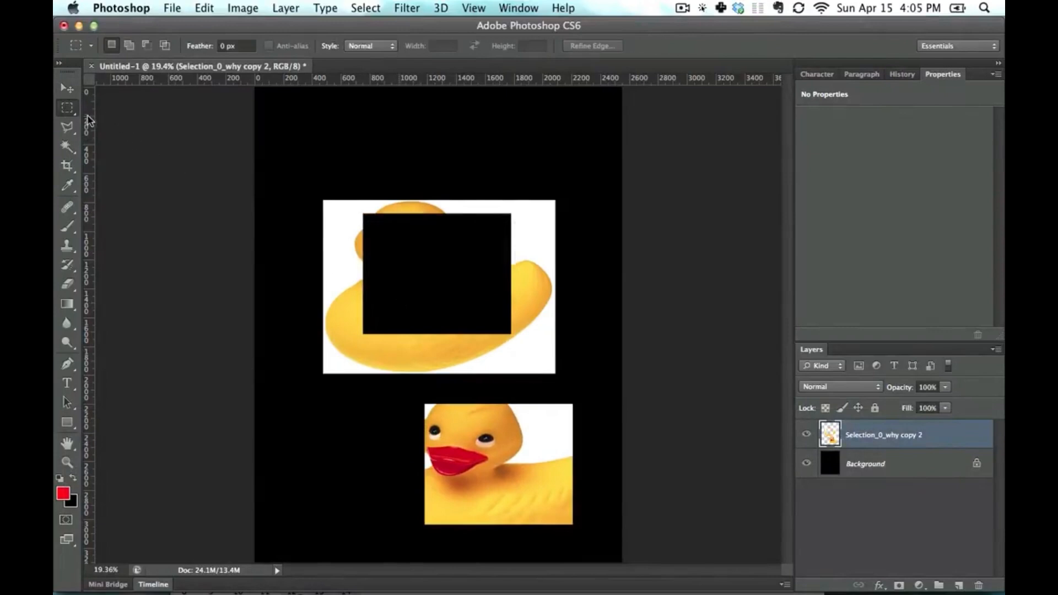
- Try moving the deselected piece upward with the Move tool, undo back to the intact duck, and clear the restored selection
click(68, 93)
drag(546, 466, 530, 414)
key(alt+super+z)
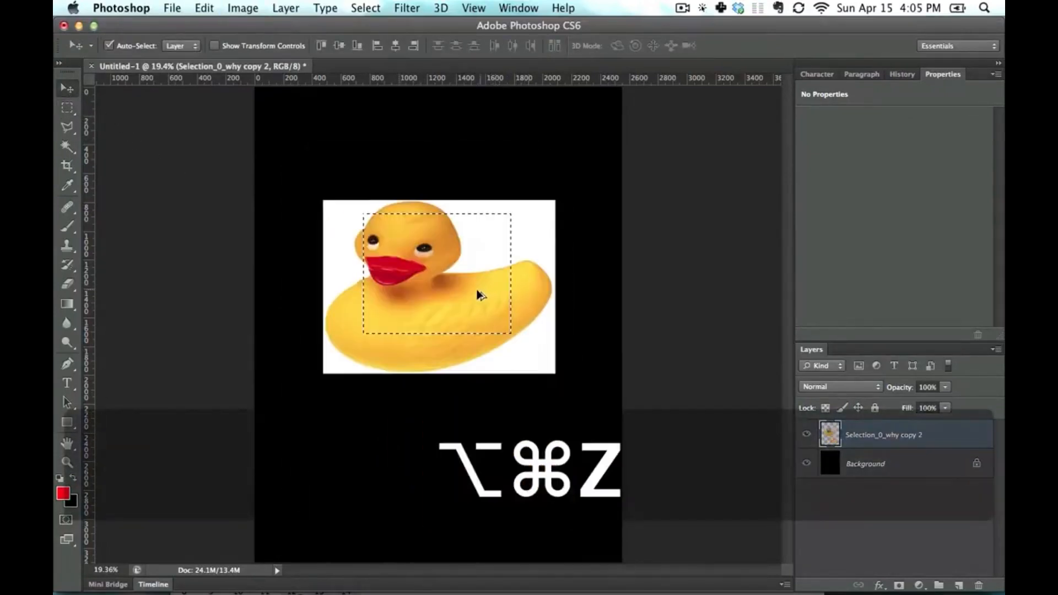
key(alt+super+z)
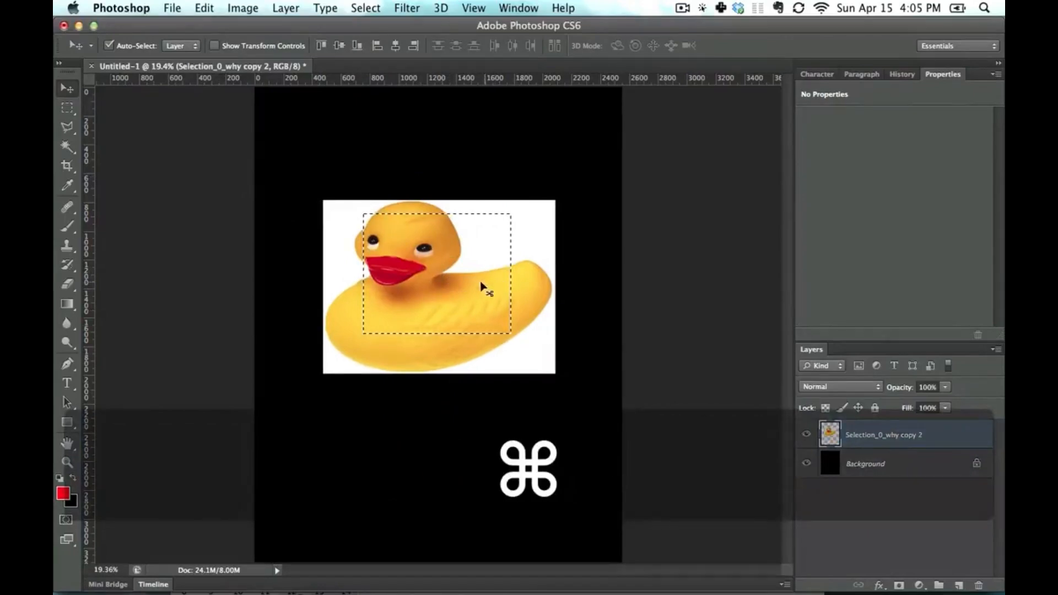
key(super+d)
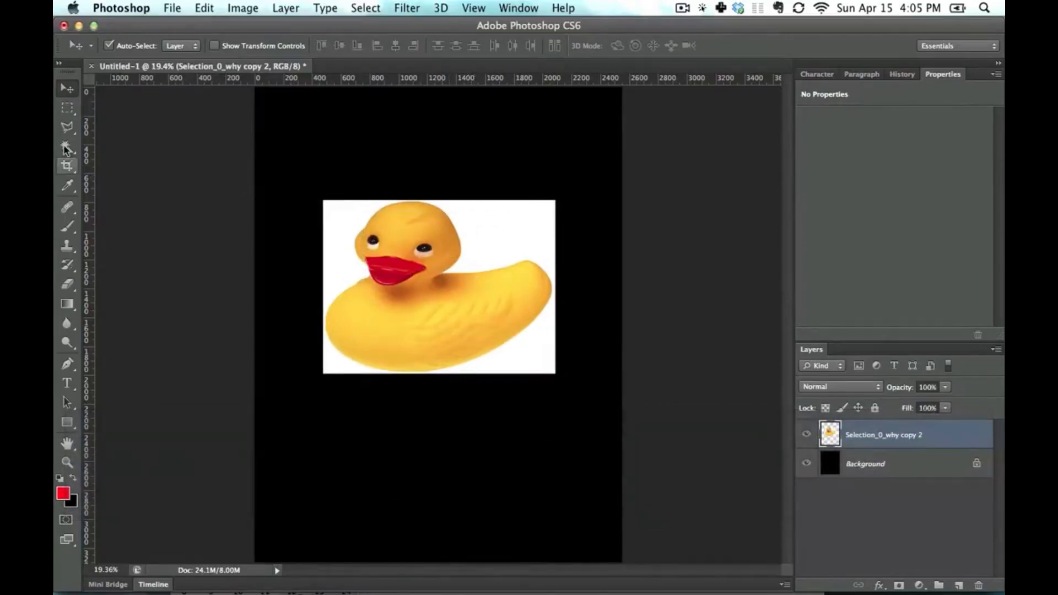
- Draw a new rectangular marquee over the duck's face and body, and view the Refine Edge settings without applying them
key(m)
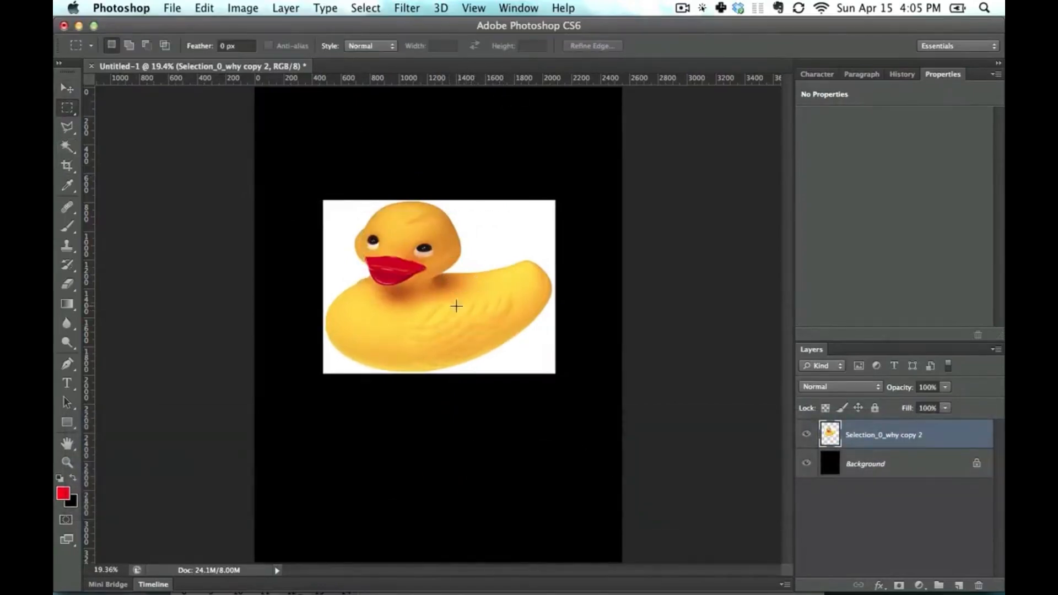
drag(382, 238, 527, 335)
click(593, 46)
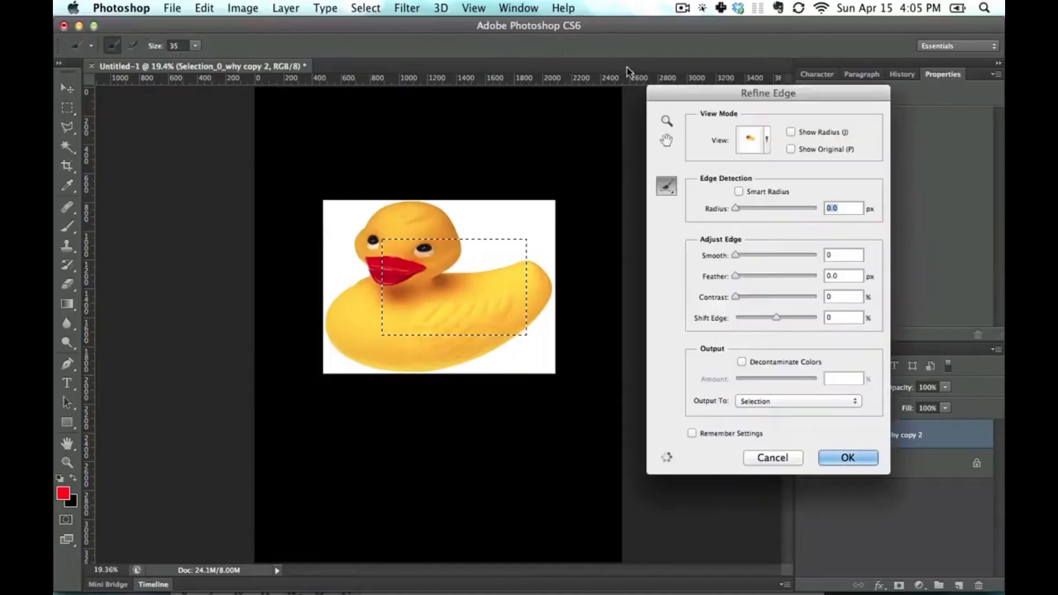
click(773, 457)
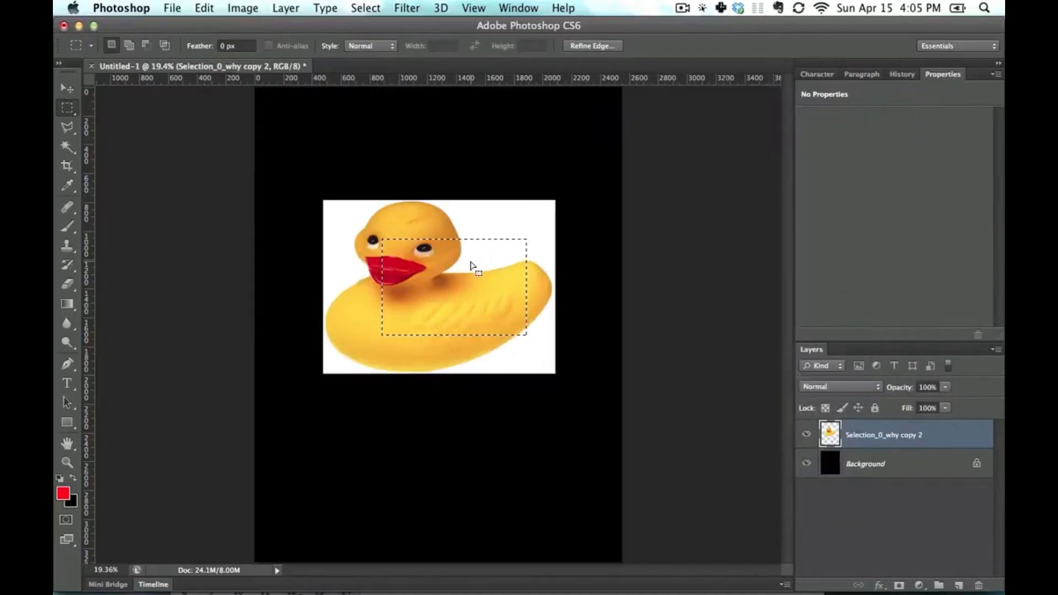
- Try Select Inverse on the rectangular marquee over the duck
right_click(472, 265)
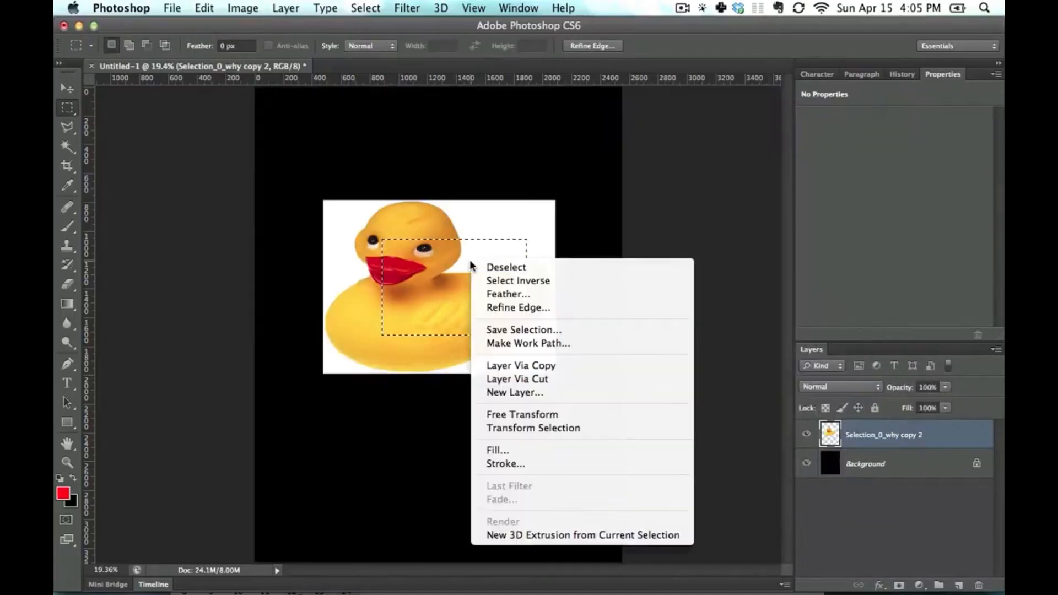
click(531, 281)
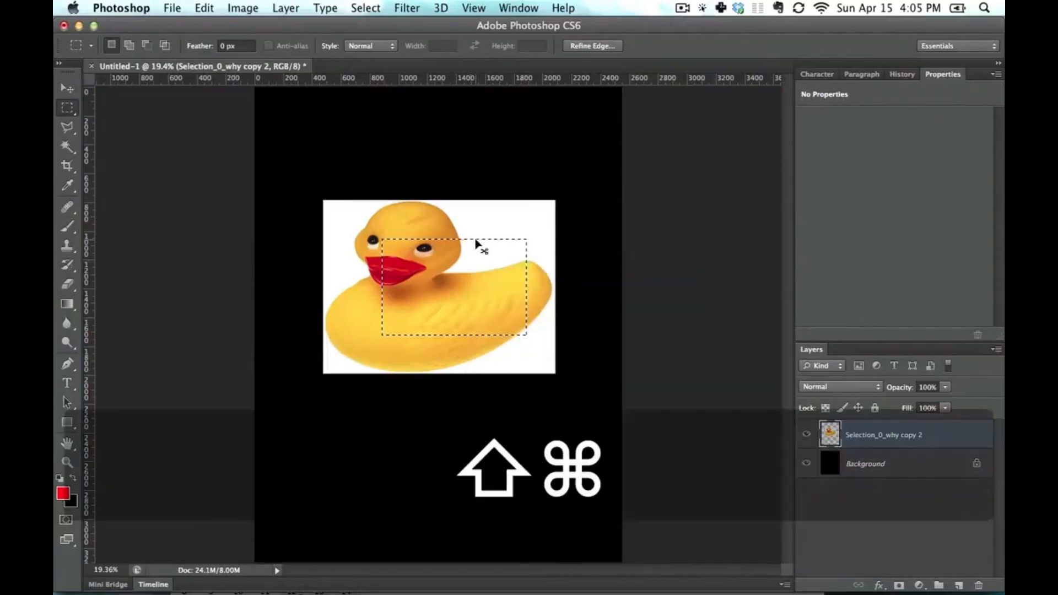
key(alt+shift+super+i)
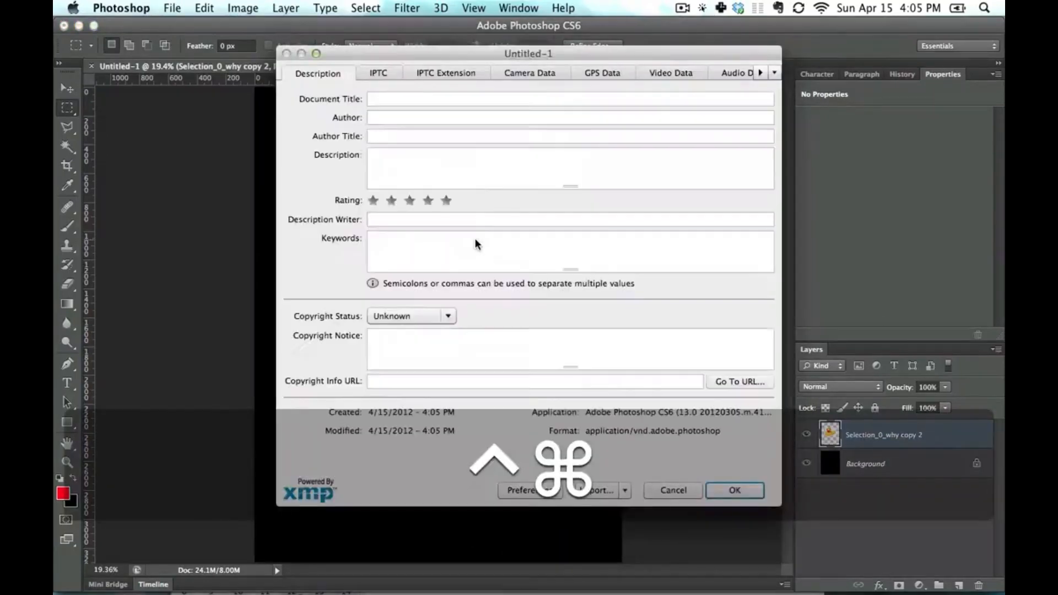
key(Escape)
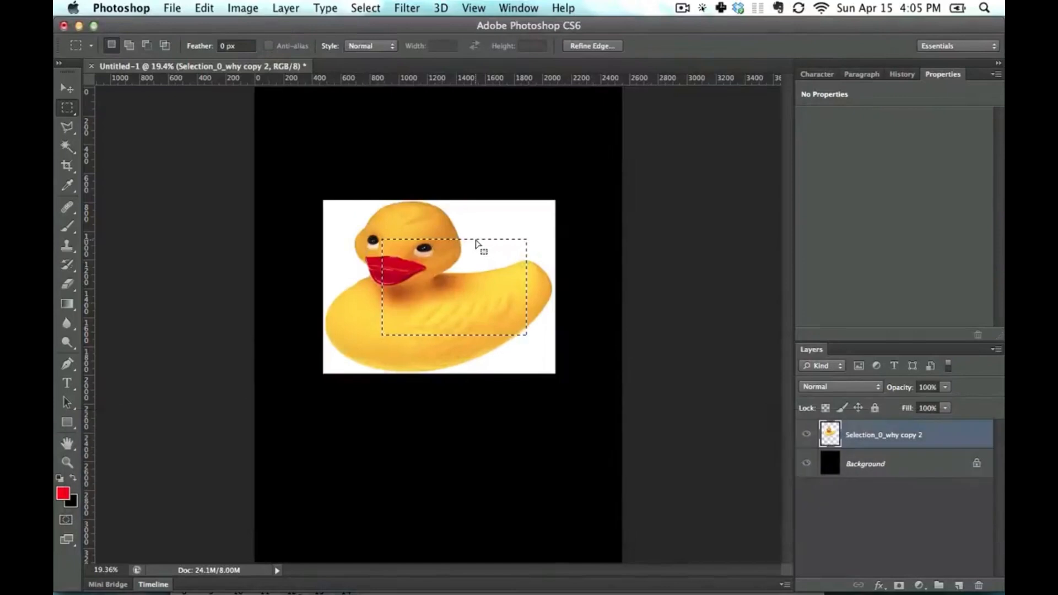
key(ctrl+shift+super+i)
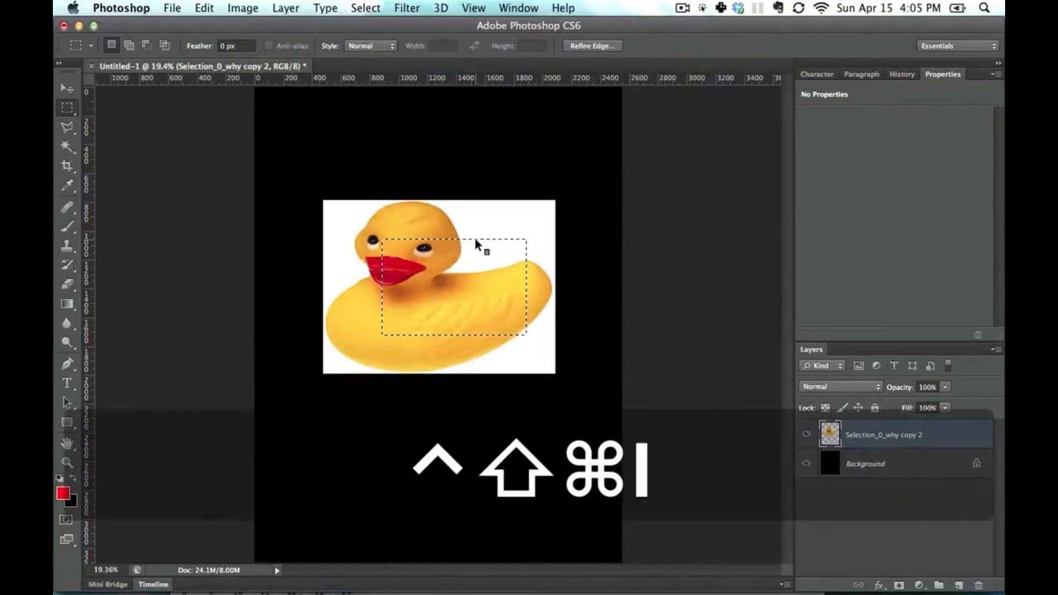
key(alt+super+i)
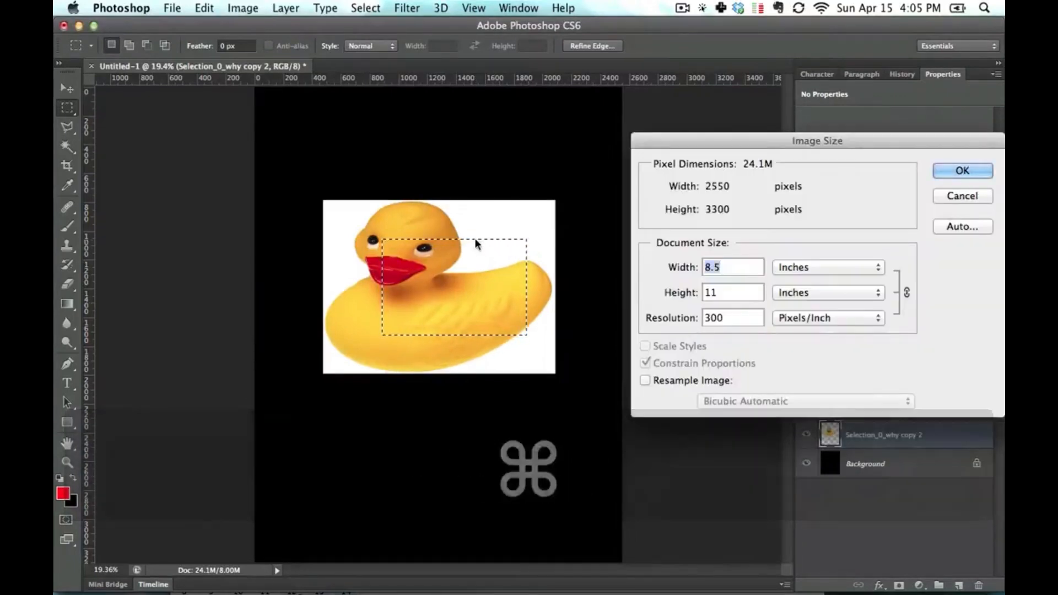
key(Escape)
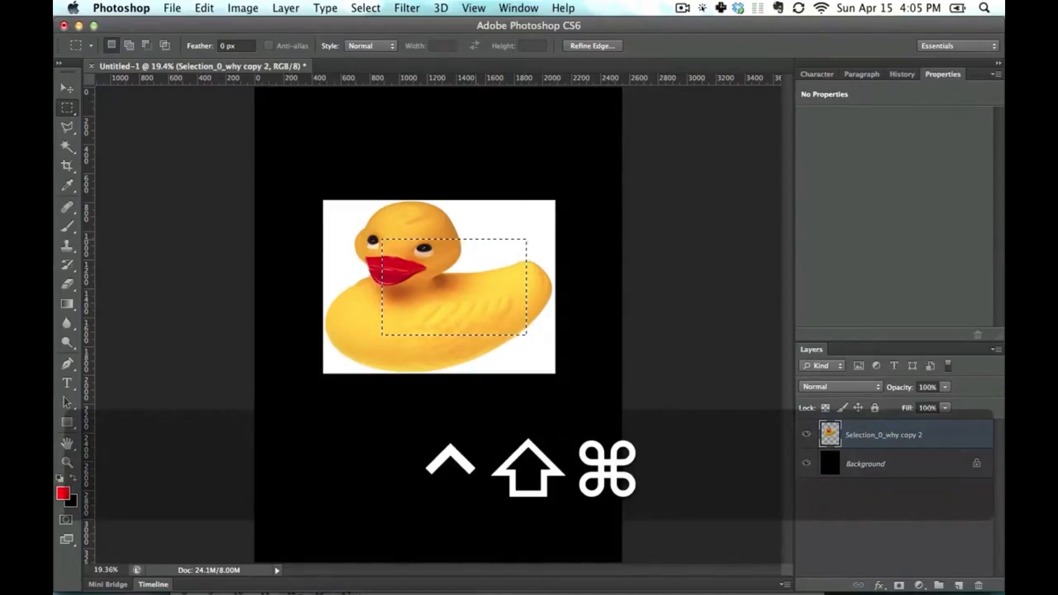
key(ctrl+shift+super+i)
key(ctrl+alt+shift+super+i)
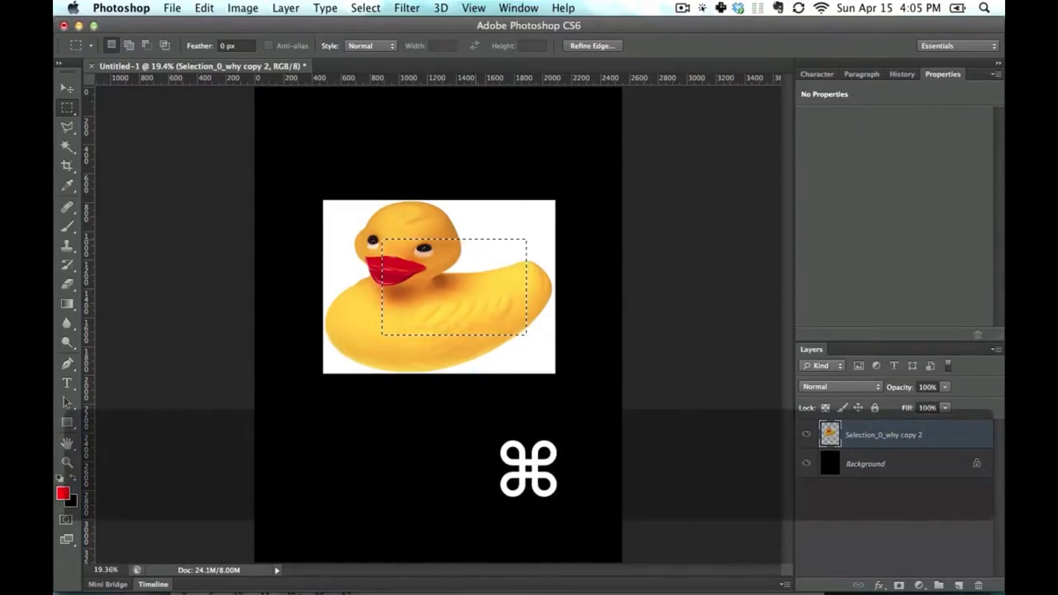
- Invert the rectangular selection back and forth, ending on the original marquee area
key(shift+super+i)
key(shift+super+i)
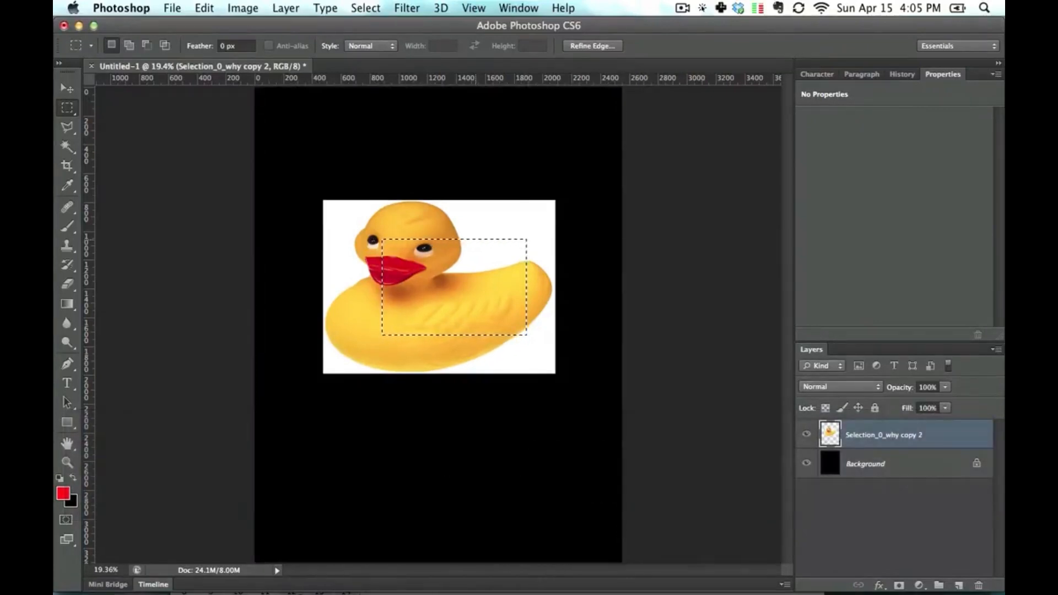
key(shift+super+i)
key(shift+super+i)
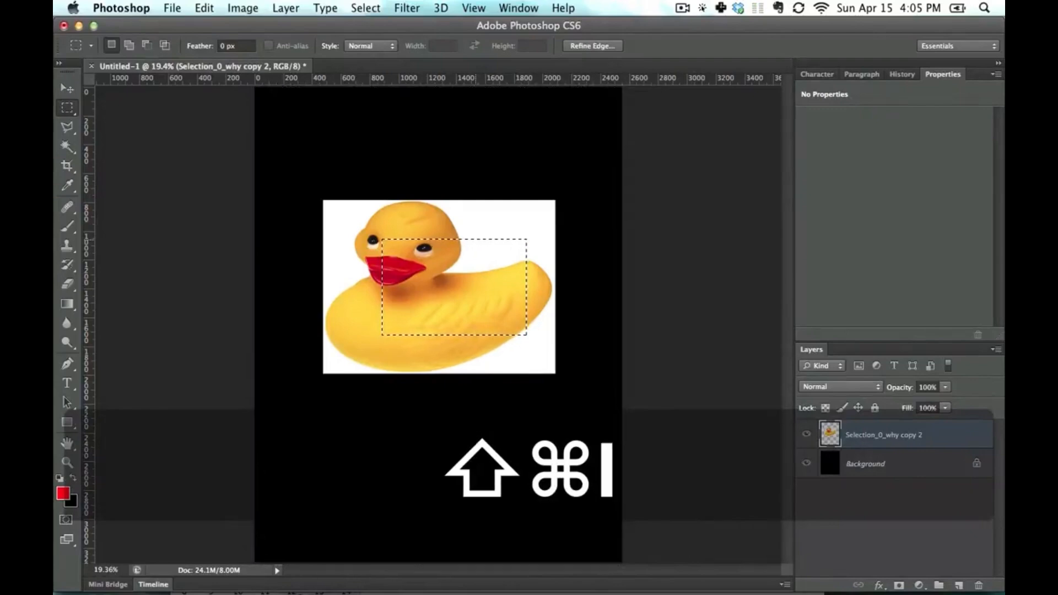
- Enlarge the rectangular marquee up and to the right with Transform Selection and apply the change
right_click(474, 261)
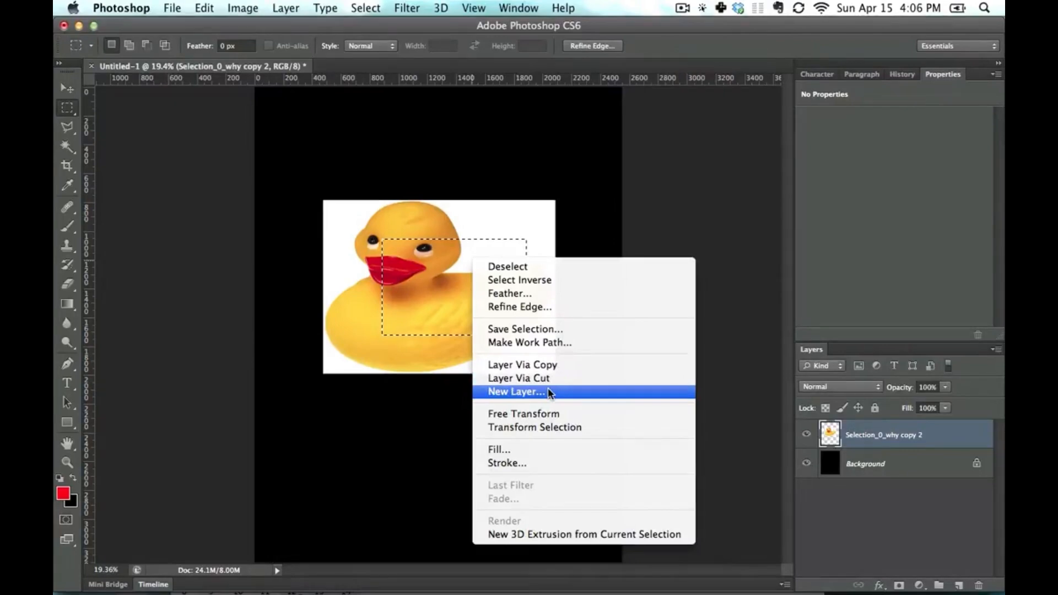
click(551, 428)
drag(526, 236, 545, 216)
key(Return)
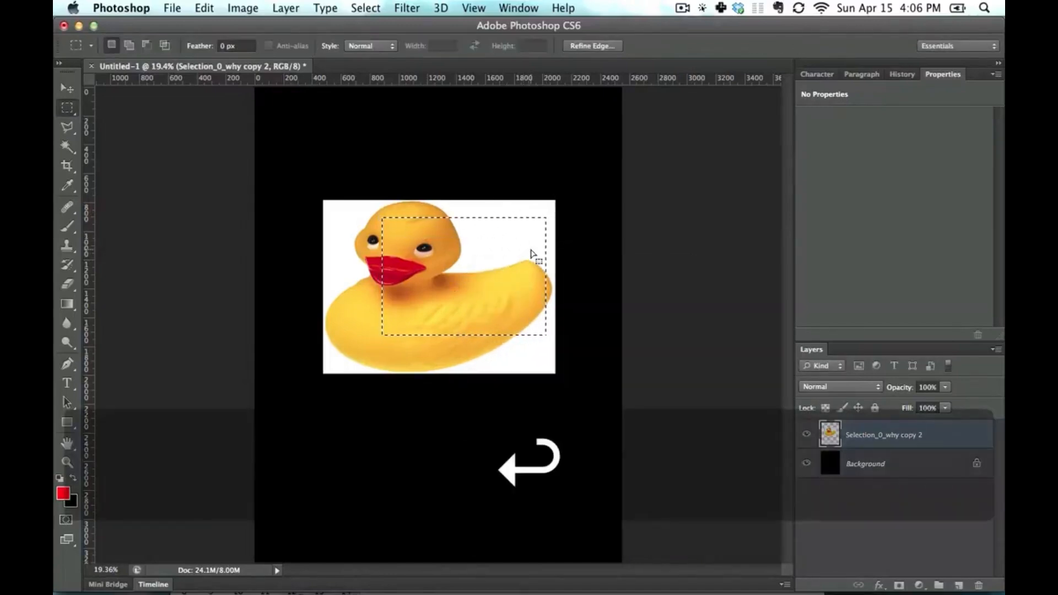
- Fill the rectangular selection with the red foreground color and undo the fill, twice
right_click(485, 260)
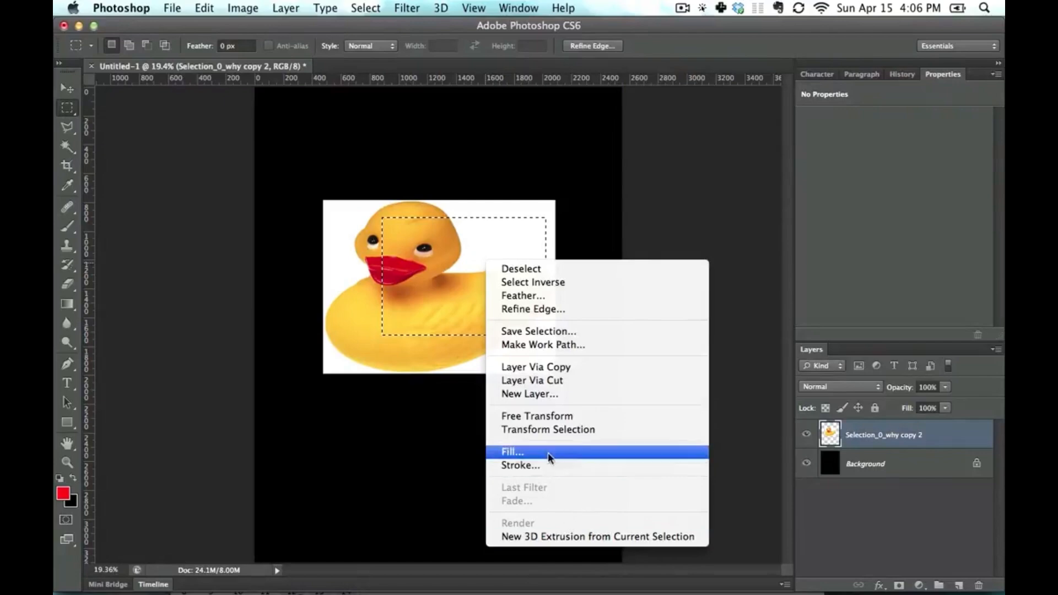
click(430, 315)
key(alt+BackSpace)
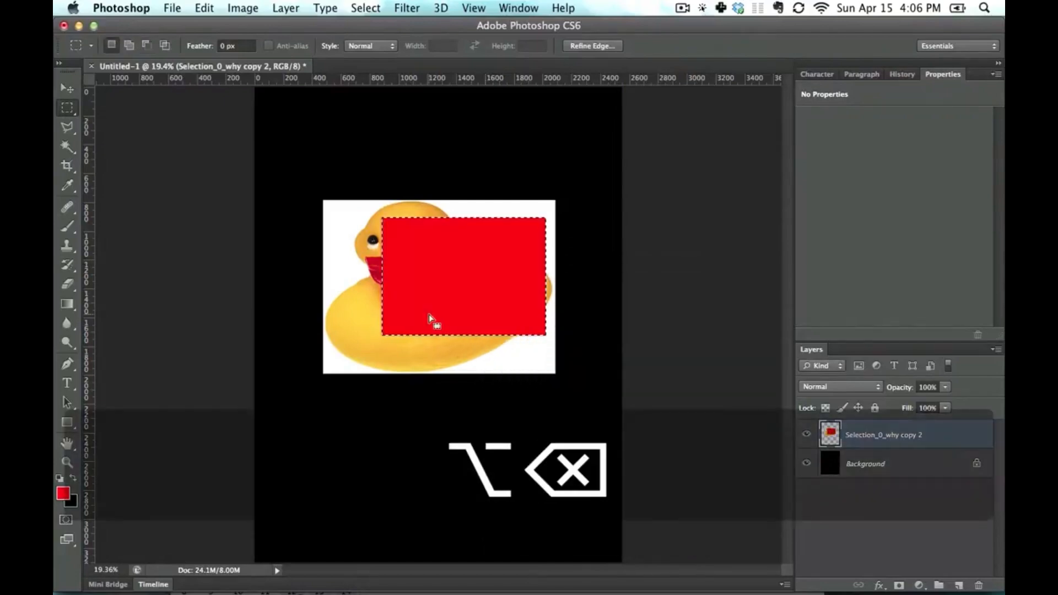
key(super+z)
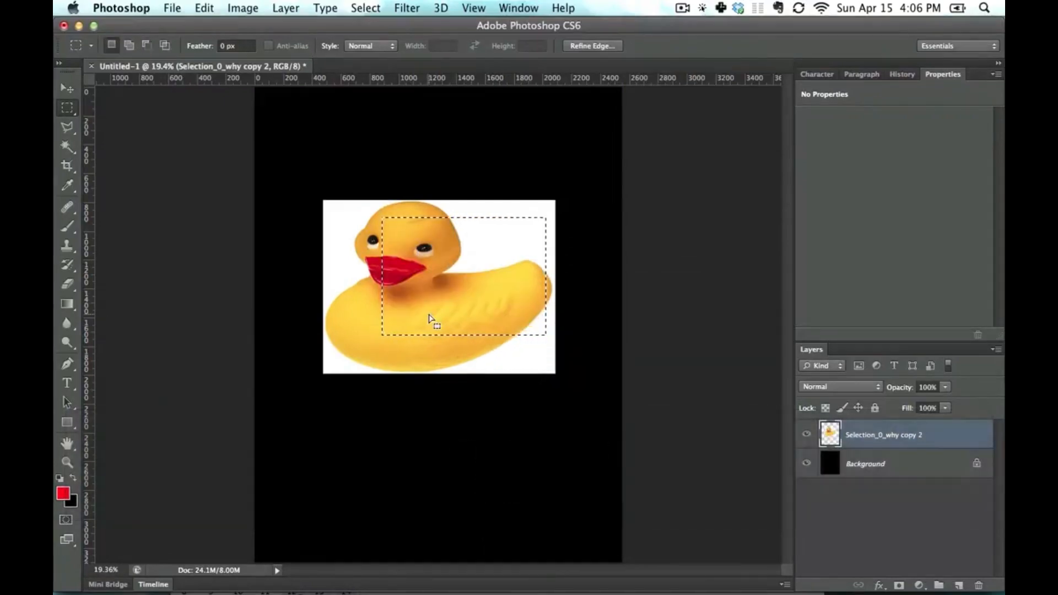
key(alt+BackSpace)
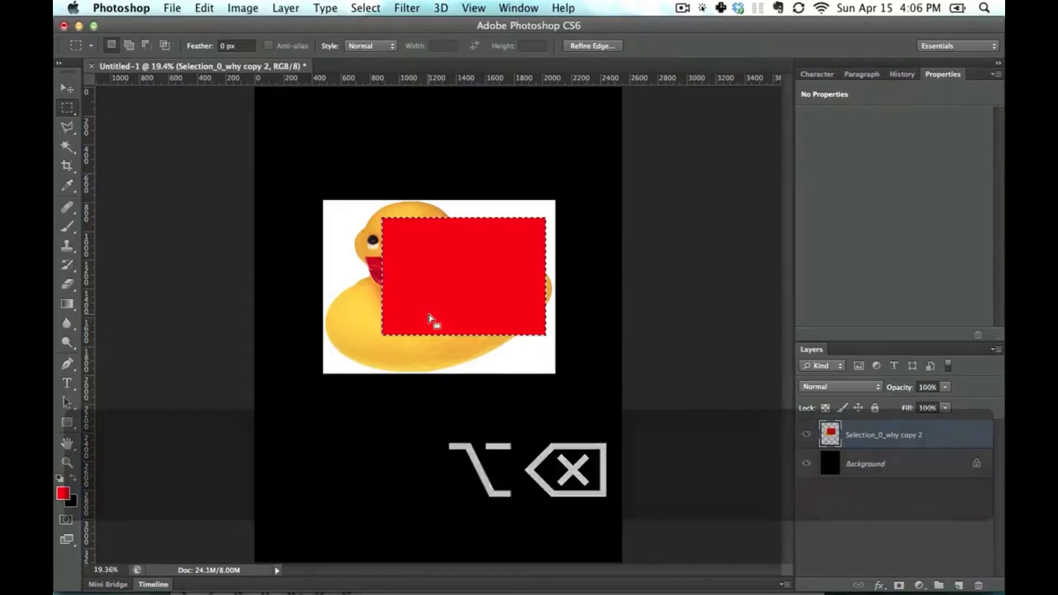
key(super+z)
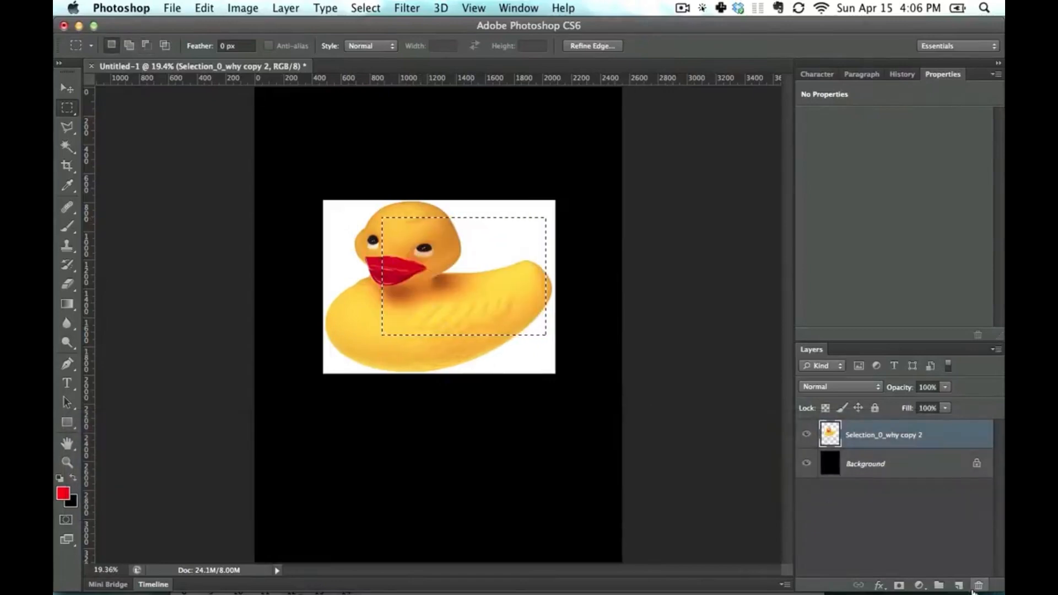
- On a new layer, draw a rectangular marquee above the duck, fill it with the red foreground color, and deselect
click(963, 587)
click(619, 302)
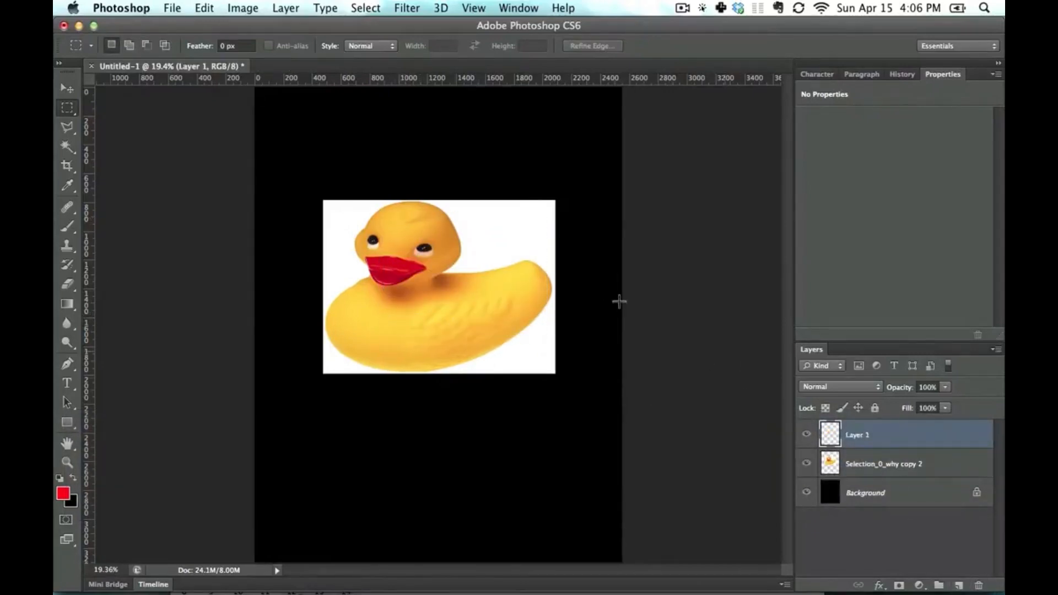
drag(309, 113, 476, 207)
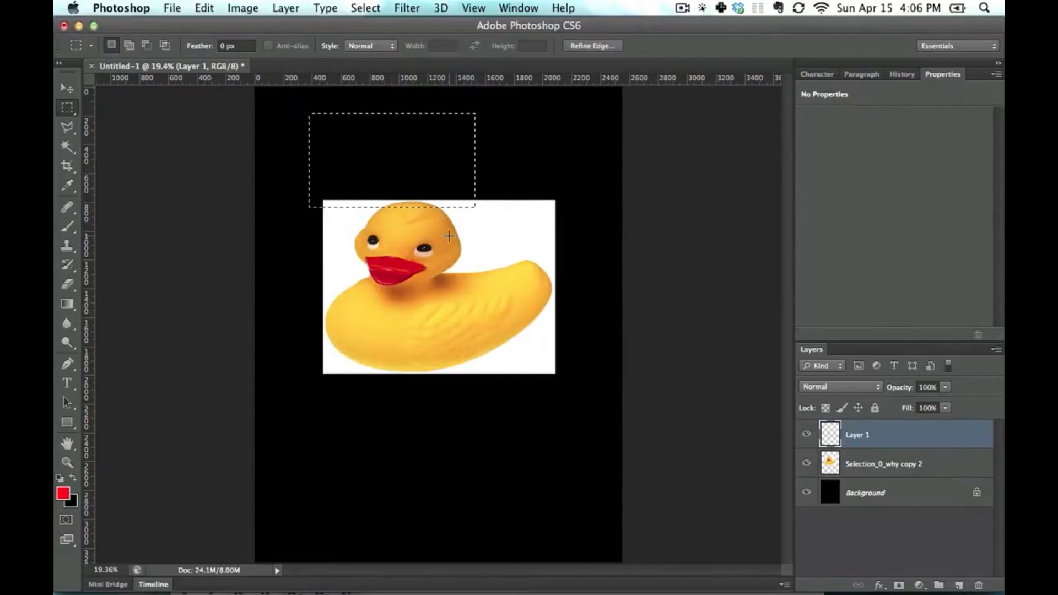
key(alt+BackSpace)
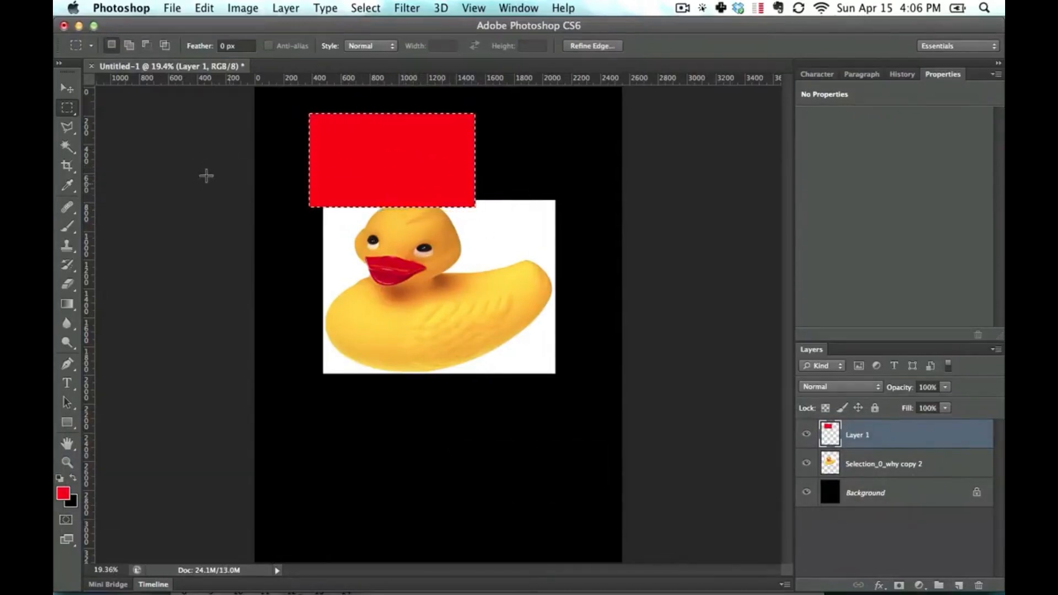
key(super+d)
- Enlarge the red rectangle down and to the right with Free Transform, partly covering the duck's head
key(super+t)
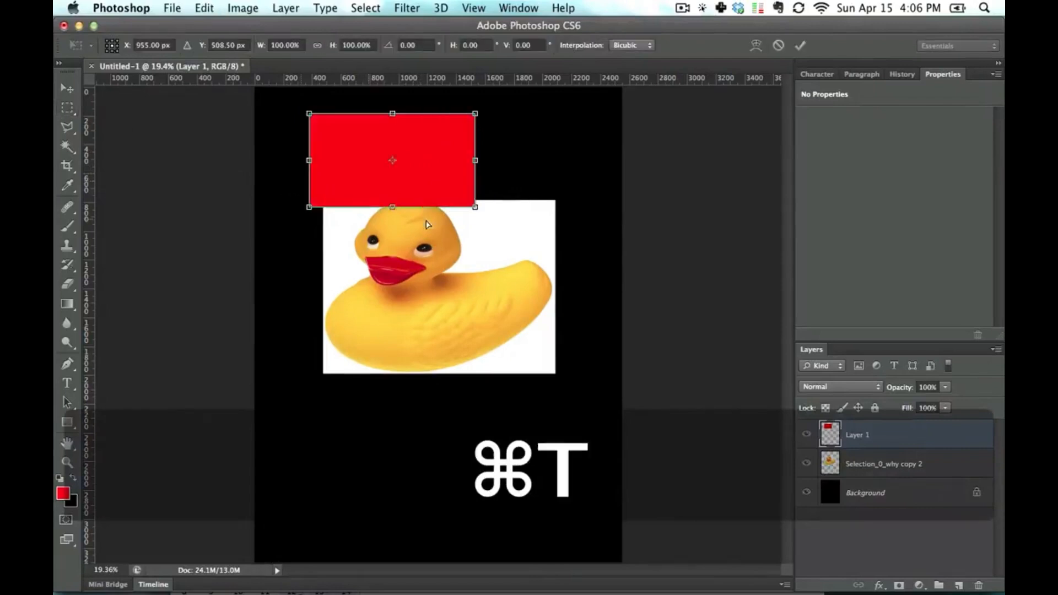
drag(475, 205, 512, 248)
key(Return)
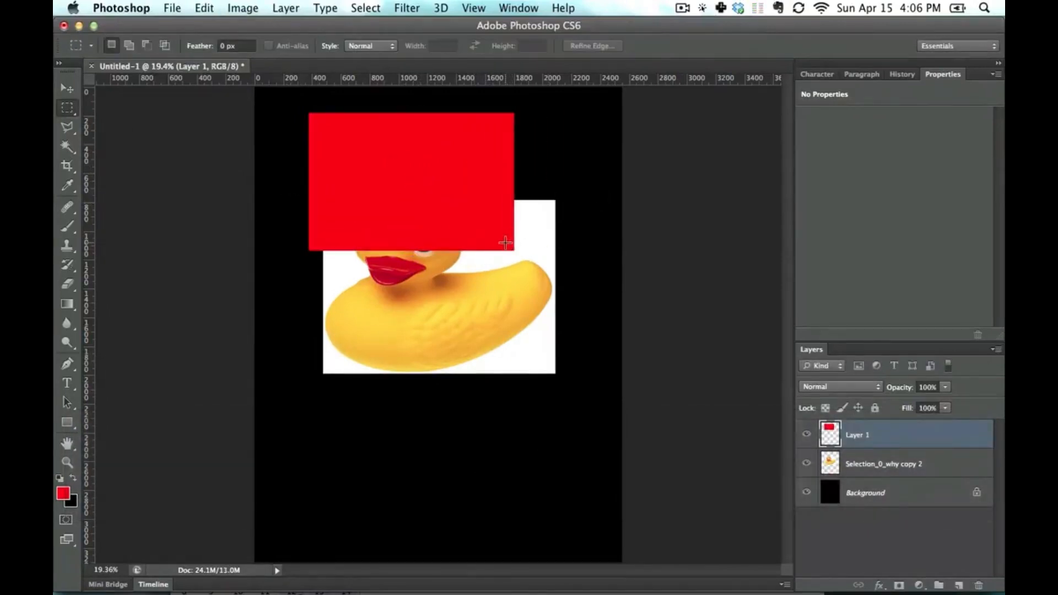
- Move the red rectangle over the duck's head at 50% layer opacity, and delete its layer
click(63, 89)
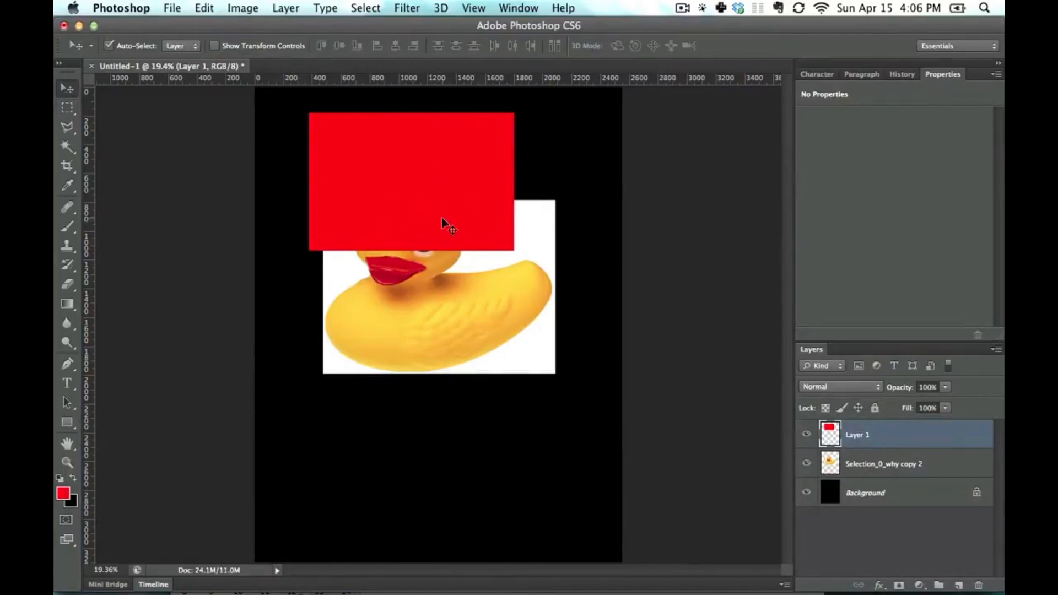
key(5)
drag(419, 167, 404, 227)
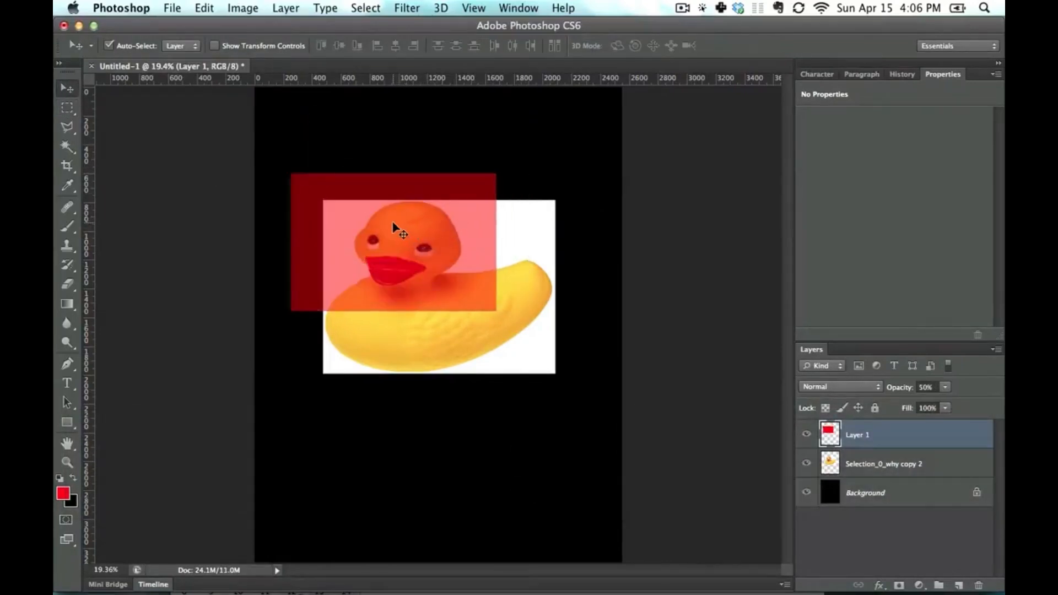
key(BackSpace)
- Switch to the Elliptical Marquee tool and draw elliptical selections over the duck's head and body
click(62, 109)
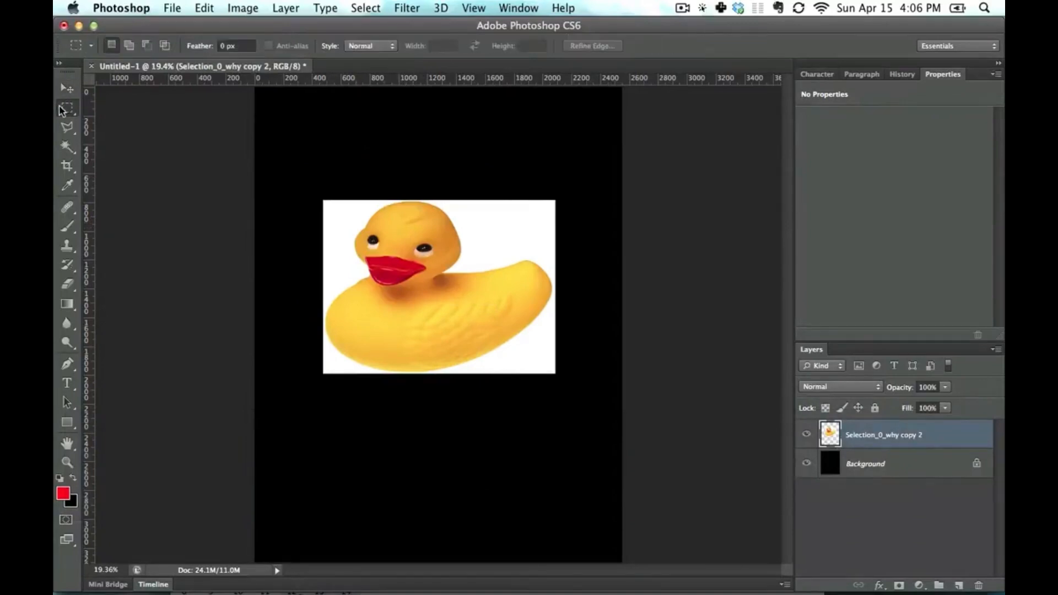
click(77, 112)
click(127, 118)
drag(378, 222, 508, 313)
shift+drag(327, 216, 541, 347)
- Replace the elliptical selection with a perfect circle drawn outward from a center beside the duck's beak
click(407, 276)
alt+drag(407, 277, 529, 168)
mouse_move(413, 277)
alt+shift+mouse_down()
mouse_move(524, 189)
mouse_move(499, 191)
alt+shift+mouse_up()
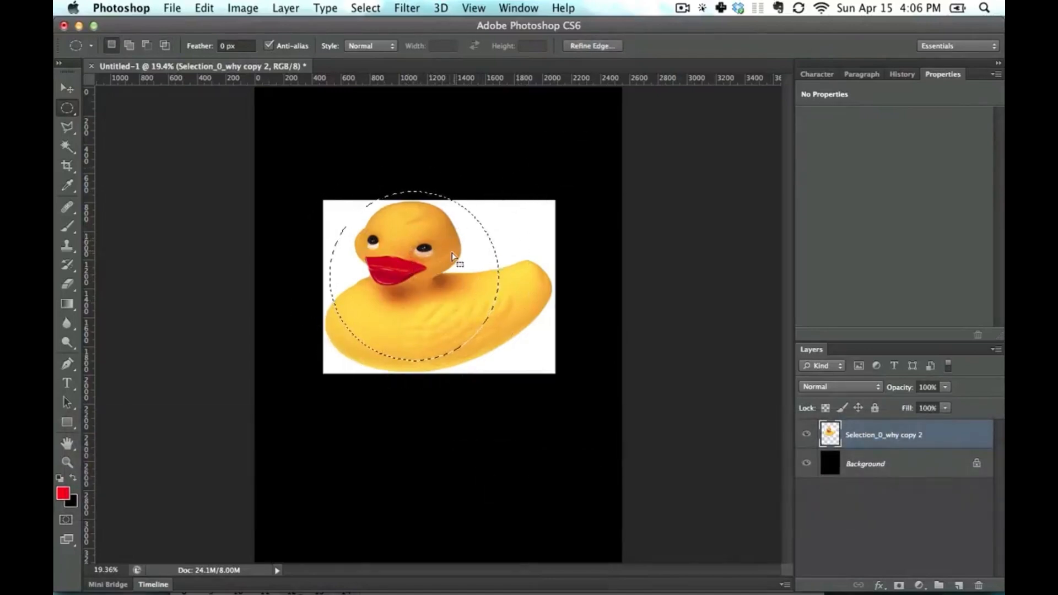
- Reshape the circular selection by adding, subtracting and intersecting further round selections over the duck's back and tail
shift+drag(549, 166, 410, 311)
alt+drag(534, 354, 467, 293)
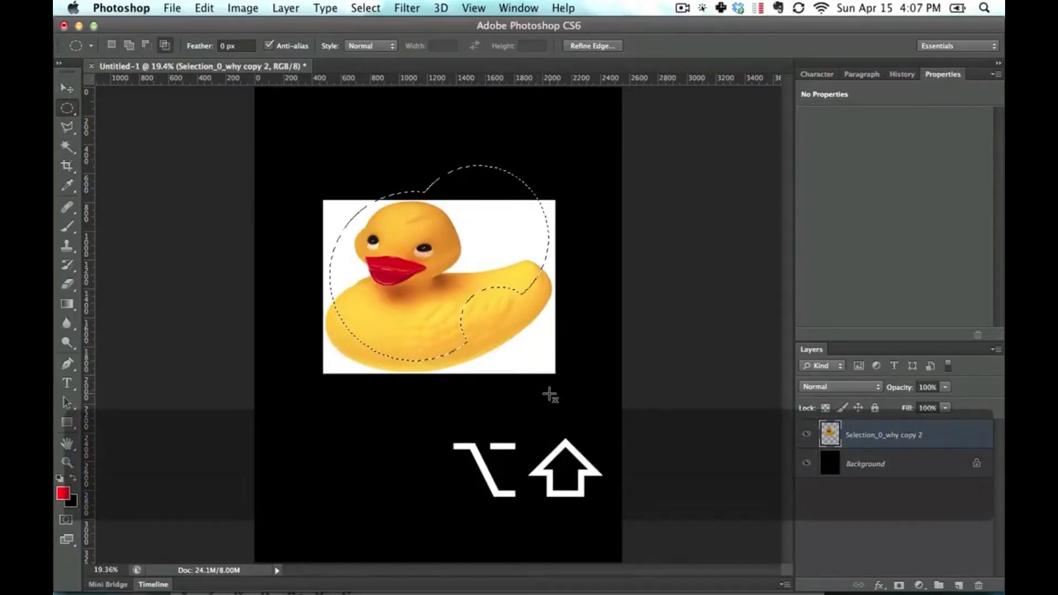
alt+shift+drag(549, 394, 400, 237)
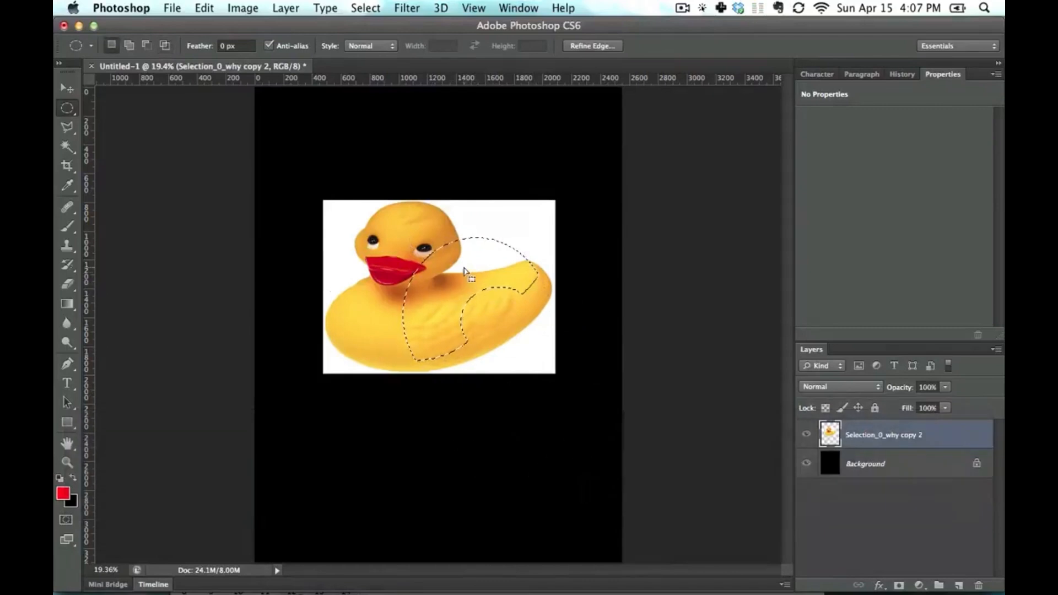